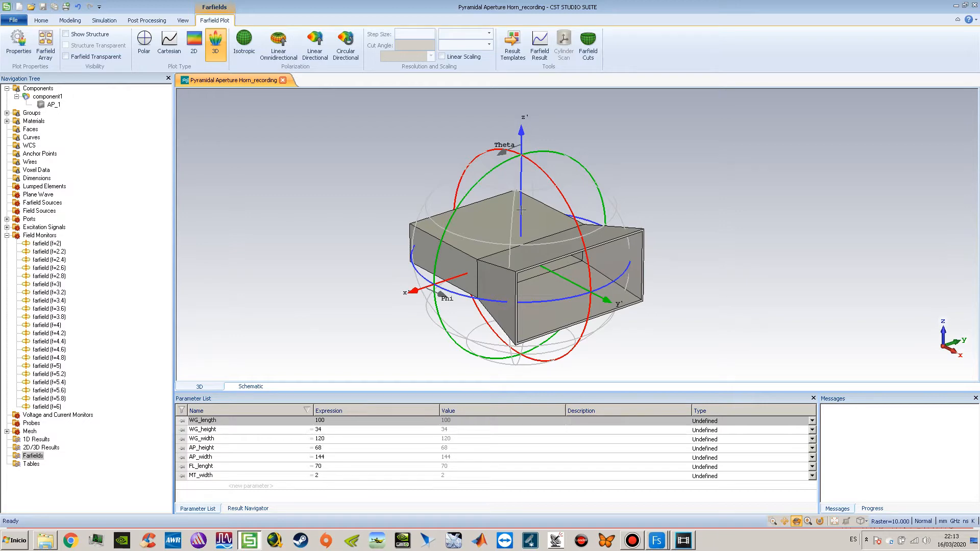
Delete the GAIN_AZ and GAIN_ELEV results from the template-based postprocessing list
{"action": "left_click_drag", "start_coordinate": [499, 264], "coordinate": [645, 261]}
{"action": "mouse_move", "coordinate": [570, 232]}
{"action": "left_mouse_down"}
{"action": "mouse_move", "coordinate": [662, 236]}
{"action": "mouse_move", "coordinate": [607, 251]}
{"action": "mouse_move", "coordinate": [562, 206]}
{"action": "mouse_move", "coordinate": [536, 317]}
{"action": "mouse_move", "coordinate": [471, 258]}
{"action": "mouse_move", "coordinate": [592, 279]}
{"action": "mouse_move", "coordinate": [578, 241]}
{"action": "left_mouse_up"}
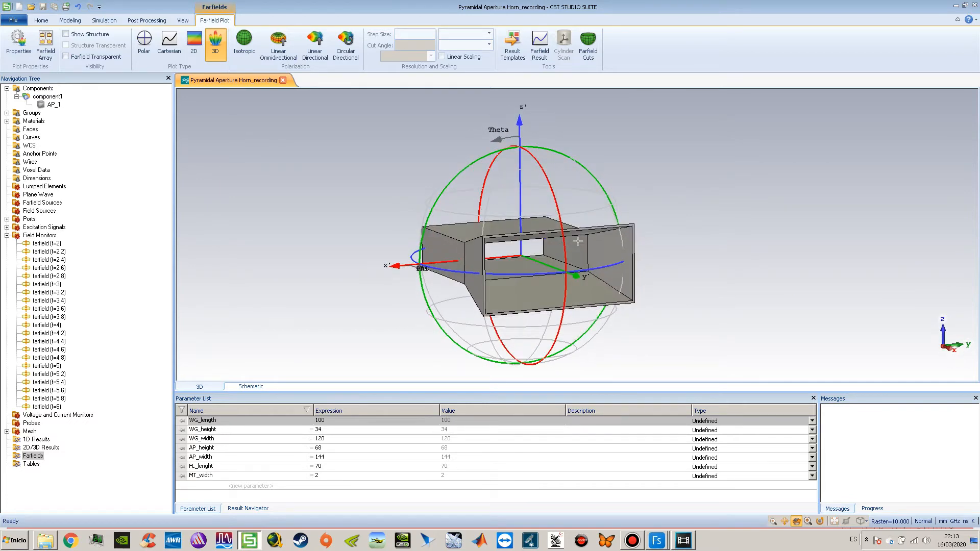
{"action": "left_click", "coordinate": [511, 51]}
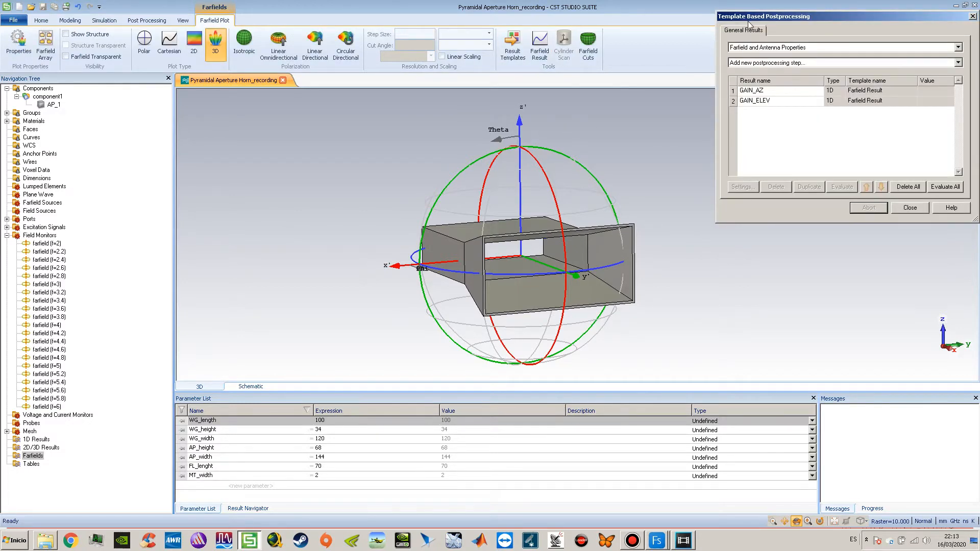
{"action": "left_click_drag", "start_coordinate": [753, 19], "coordinate": [678, 164]}
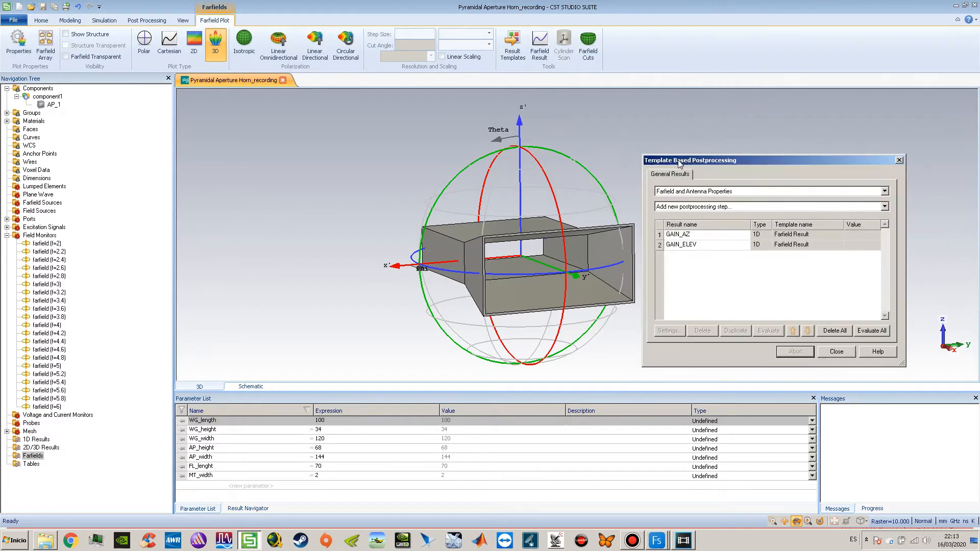
{"action": "left_click", "coordinate": [693, 237]}
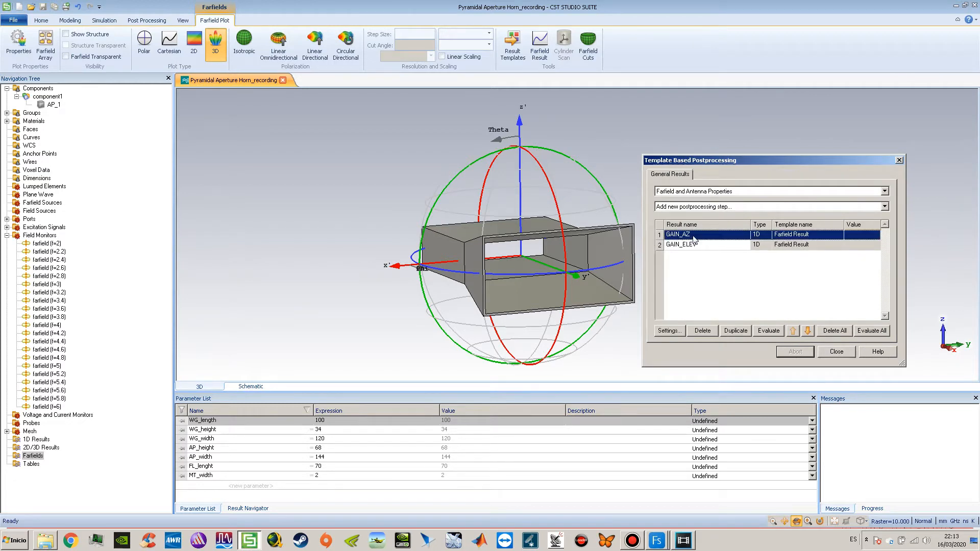
{"action": "left_click", "coordinate": [714, 332]}
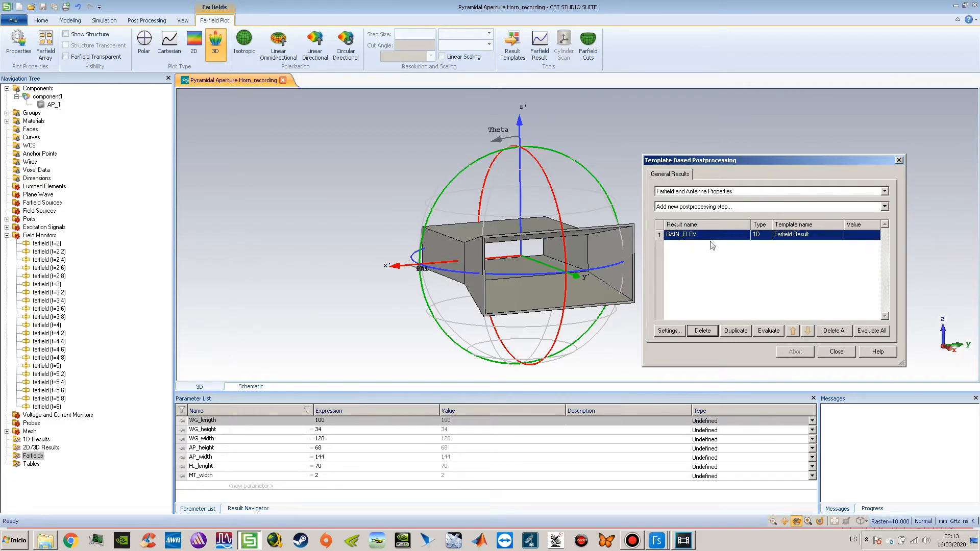
{"action": "left_click", "coordinate": [712, 332]}
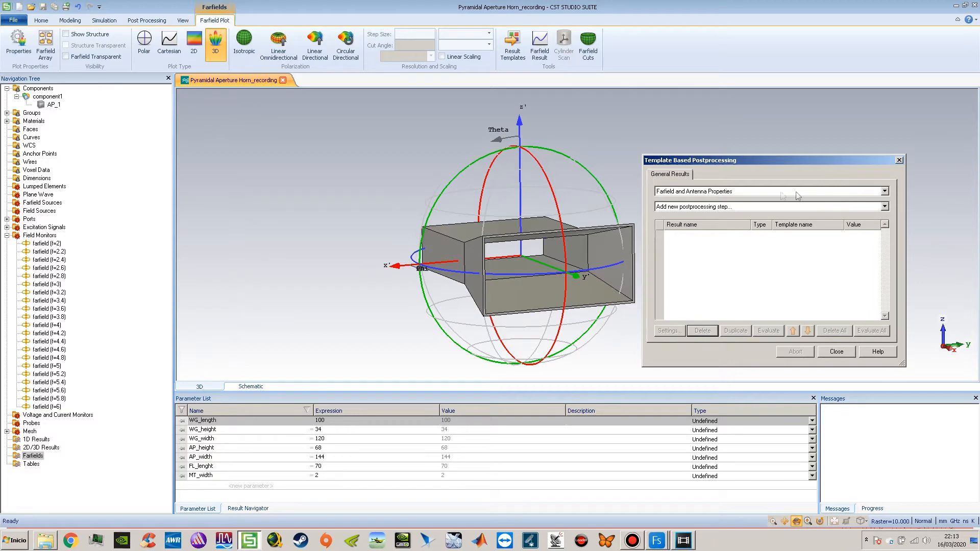
{"action": "left_click_drag", "start_coordinate": [756, 160], "coordinate": [769, 114]}
{"action": "left_click_drag", "start_coordinate": [561, 235], "coordinate": [562, 257]}
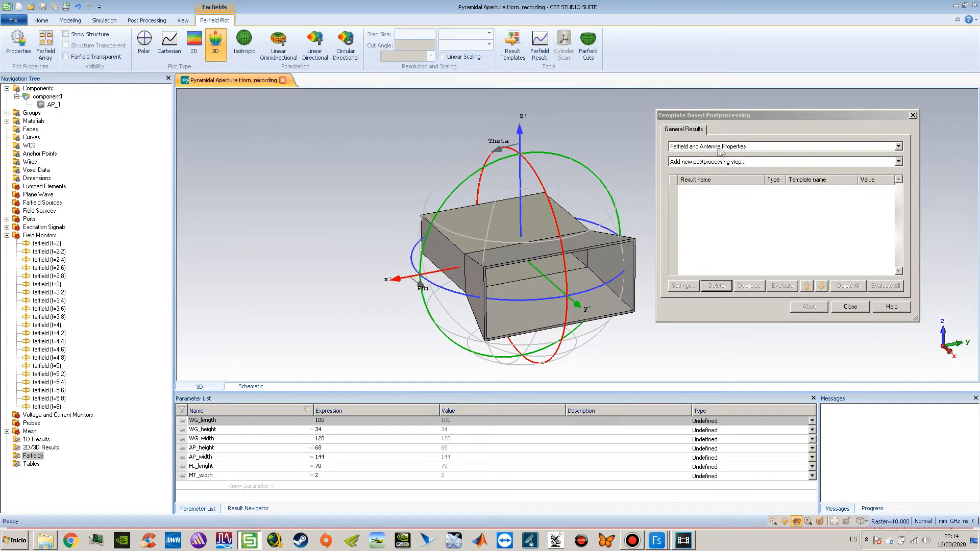
{"action": "left_click", "coordinate": [726, 163]}
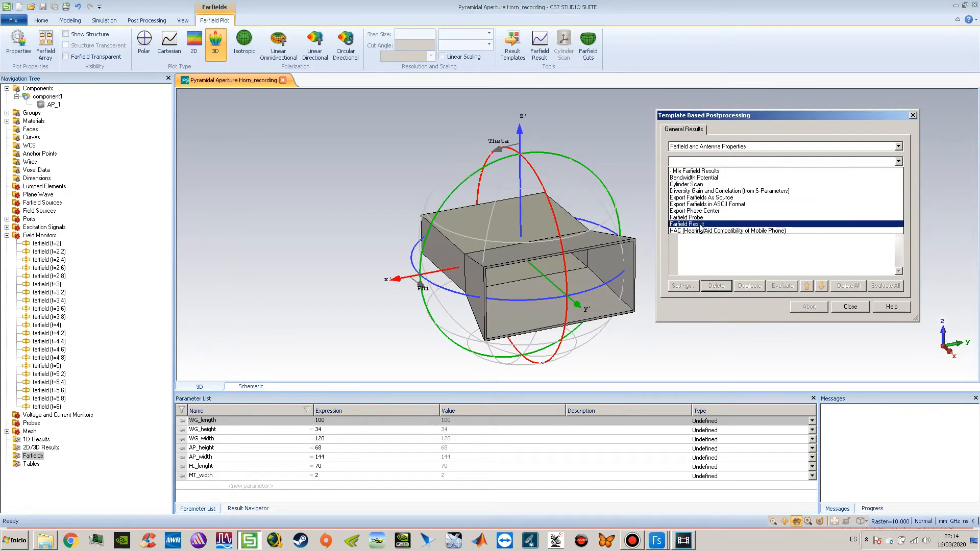
{"action": "left_click", "coordinate": [701, 224]}
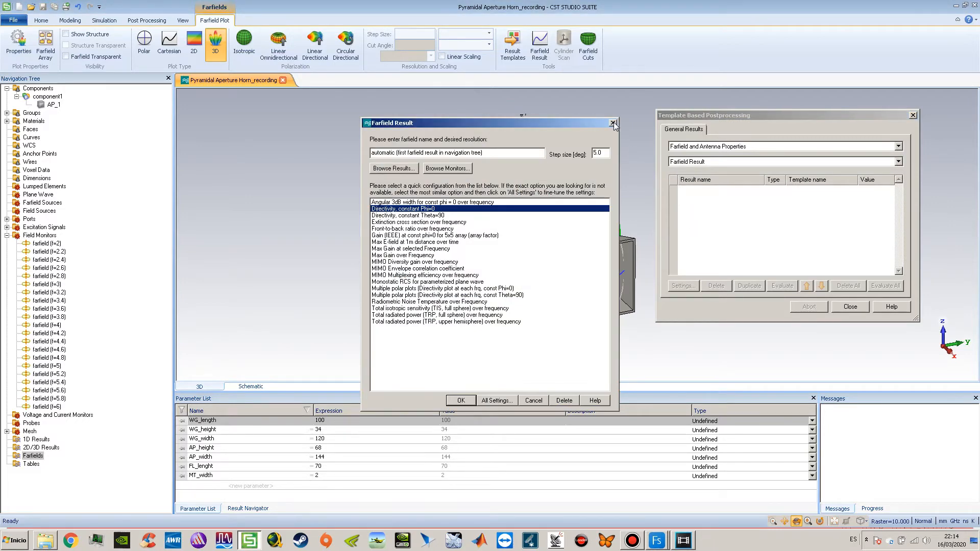
{"action": "left_click", "coordinate": [613, 123]}
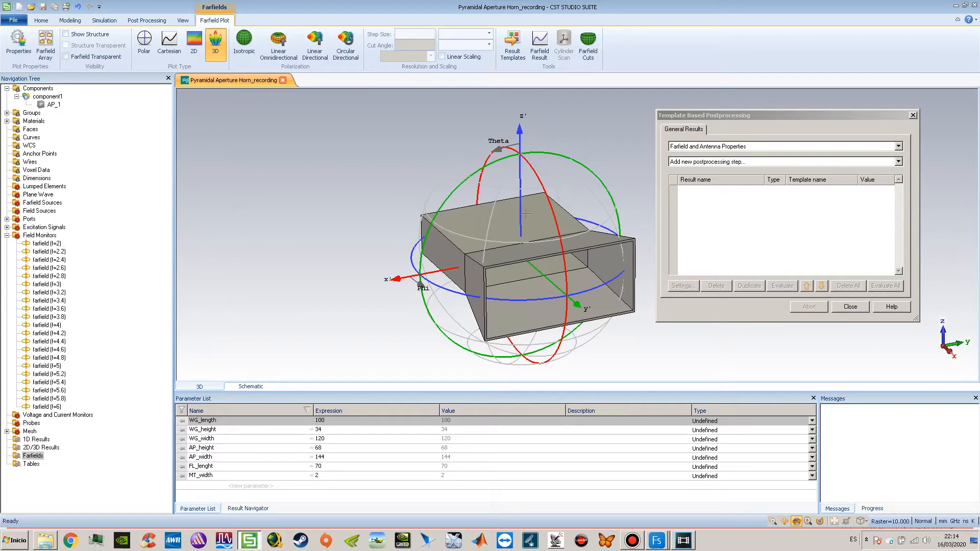
{"action": "left_click", "coordinate": [699, 163]}
{"action": "left_click", "coordinate": [688, 224]}
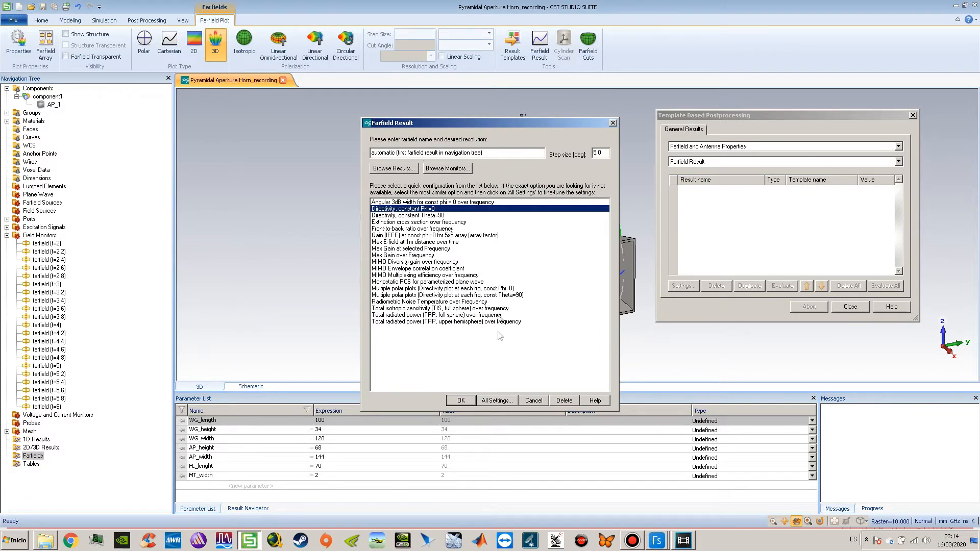
{"action": "left_click", "coordinate": [505, 402]}
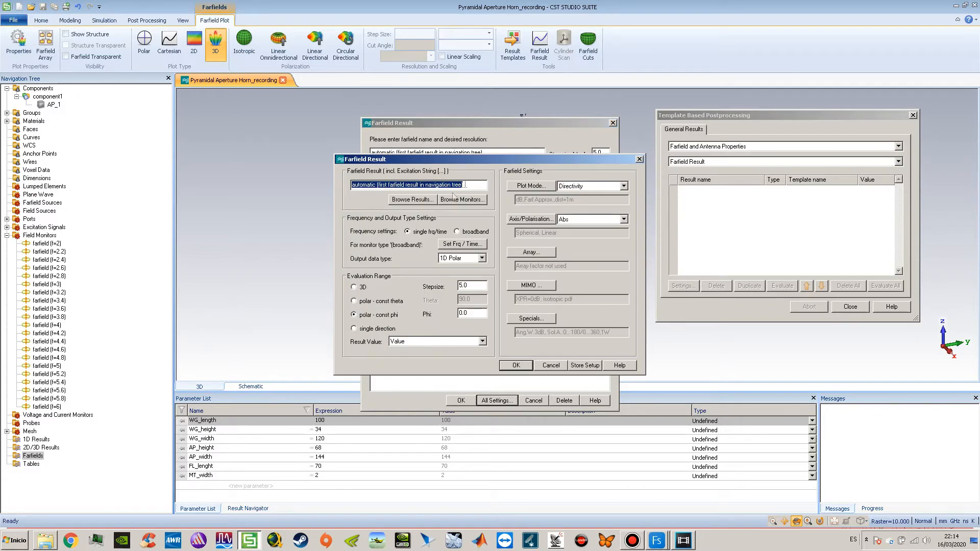
{"action": "left_click_drag", "start_coordinate": [463, 185], "coordinate": [352, 186]}
{"action": "left_click", "coordinate": [358, 186]}
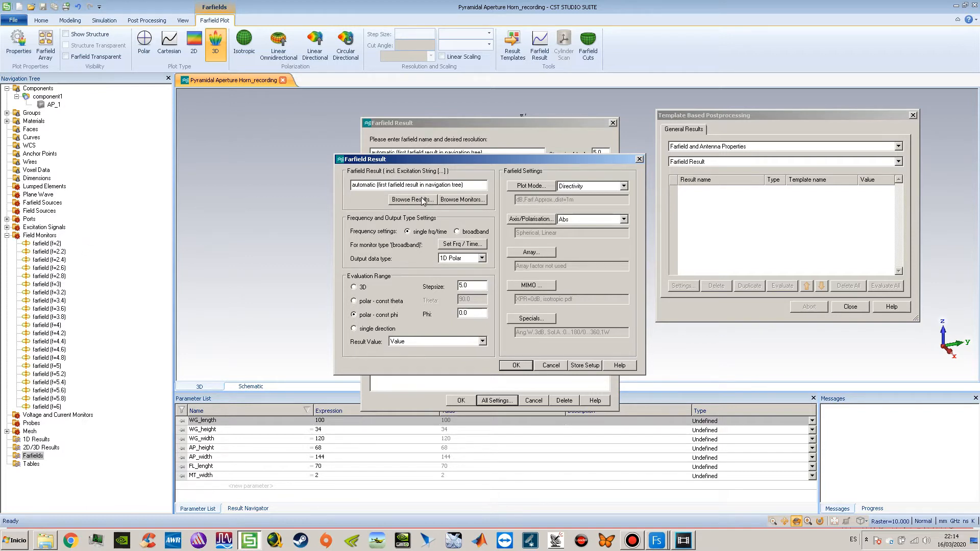
{"action": "left_click", "coordinate": [443, 202]}
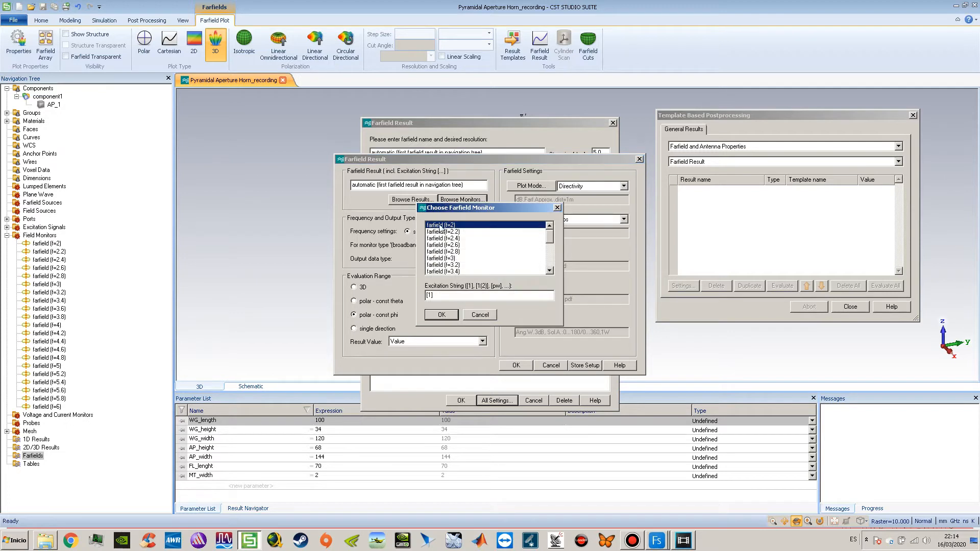
{"action": "left_click", "coordinate": [448, 312]}
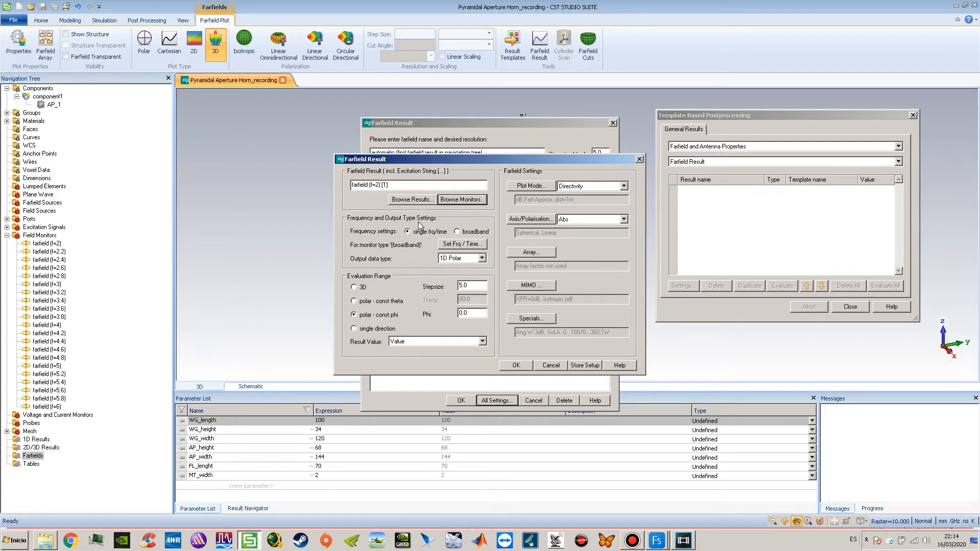
{"action": "left_click", "coordinate": [458, 231]}
{"action": "left_click_drag", "start_coordinate": [392, 185], "coordinate": [342, 185]}
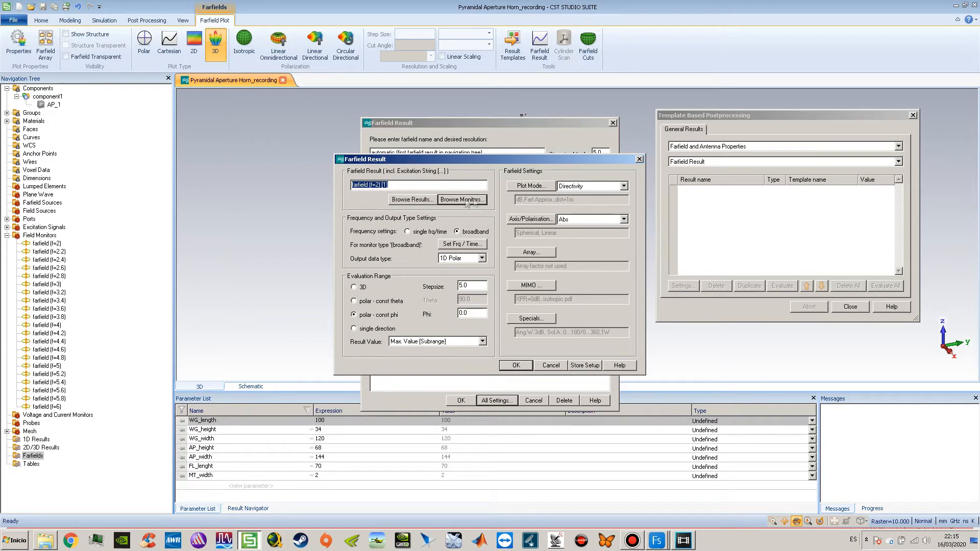
{"action": "left_click", "coordinate": [457, 232]}
{"action": "left_click", "coordinate": [430, 233]}
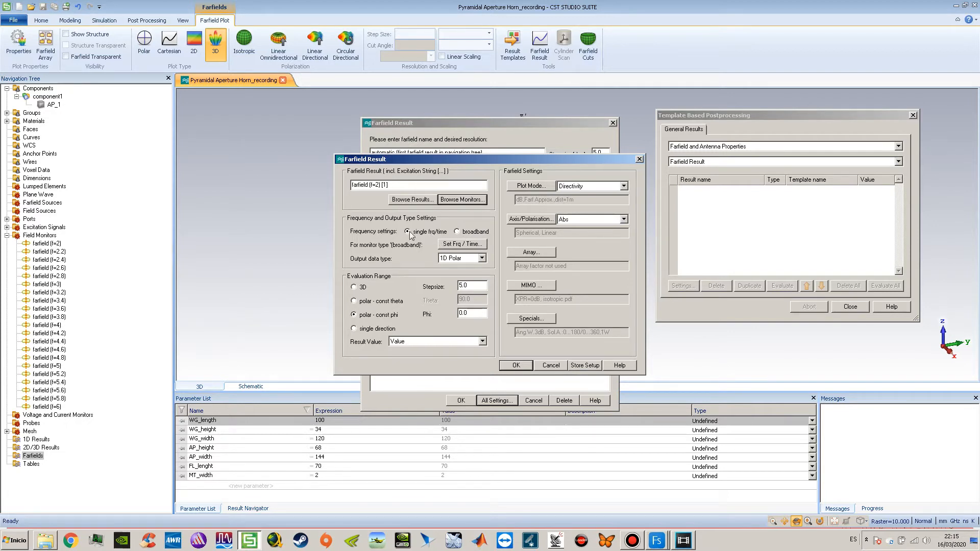
{"action": "left_click", "coordinate": [456, 232]}
{"action": "left_click", "coordinate": [482, 258]}
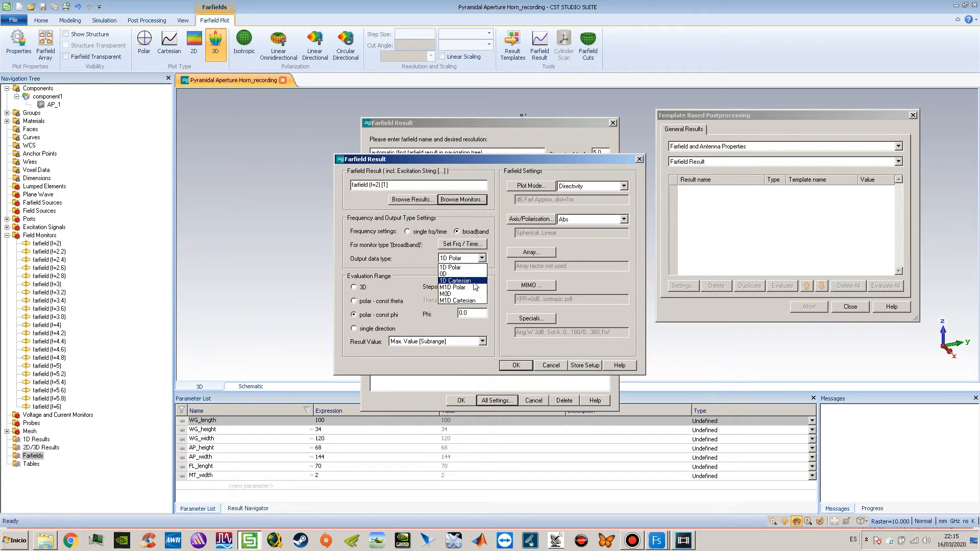
{"action": "left_click", "coordinate": [474, 281]}
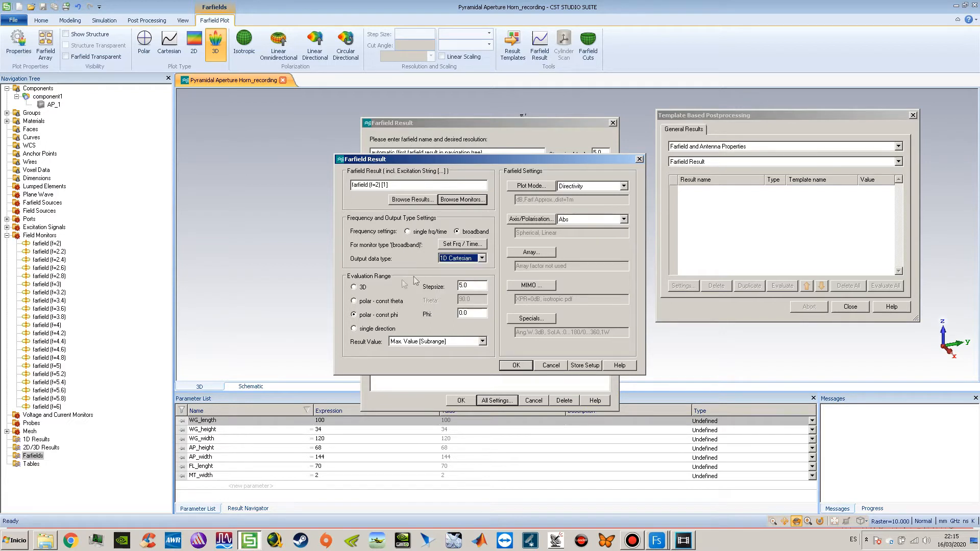
{"action": "double_click", "coordinate": [474, 286]}
{"action": "type", "text": "1"}
{"action": "left_click", "coordinate": [401, 305]}
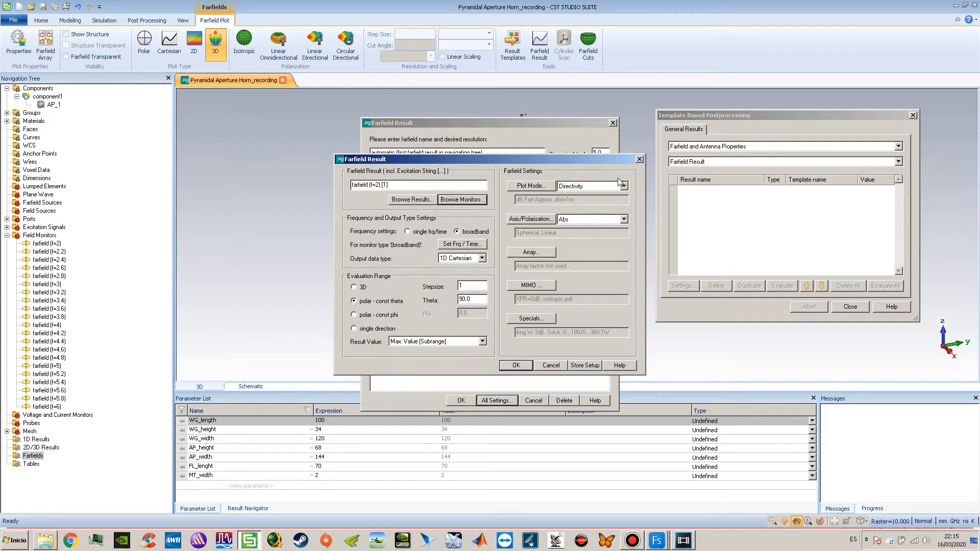
{"action": "left_click", "coordinate": [639, 159]}
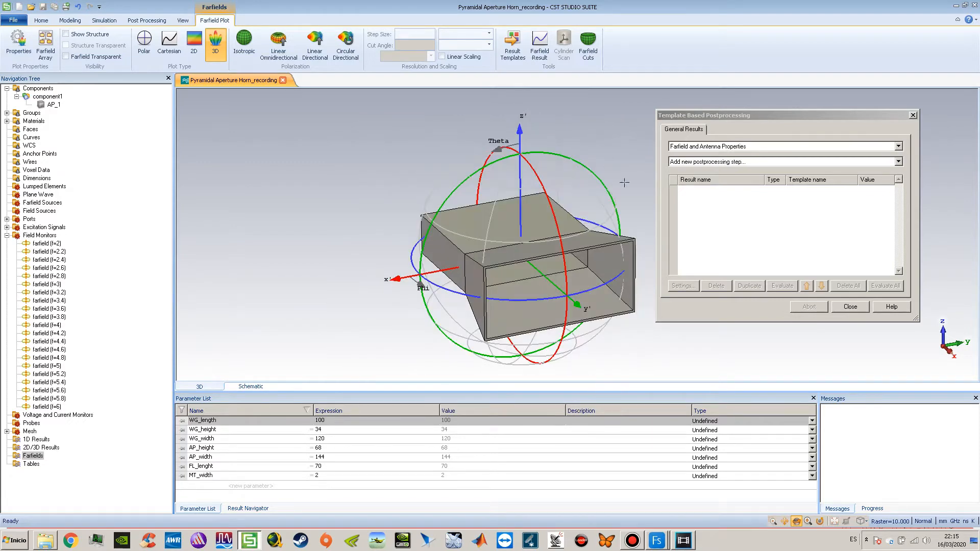
Add a Farfield Result postprocessing step and, in its full settings, choose the farfield (f=2) monitor with excitation [1]
{"action": "left_click", "coordinate": [695, 162]}
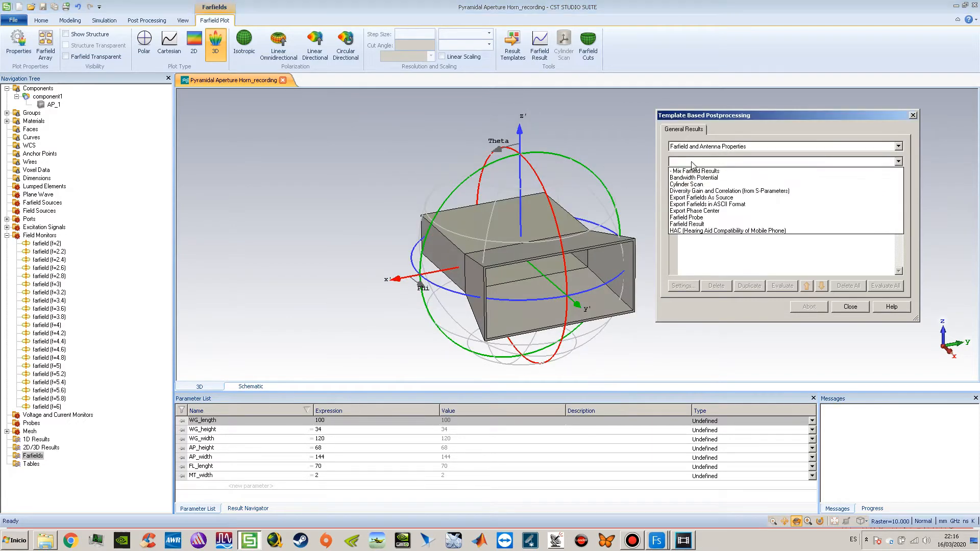
{"action": "left_click", "coordinate": [704, 223]}
{"action": "left_click_drag", "start_coordinate": [532, 123], "coordinate": [825, 102]}
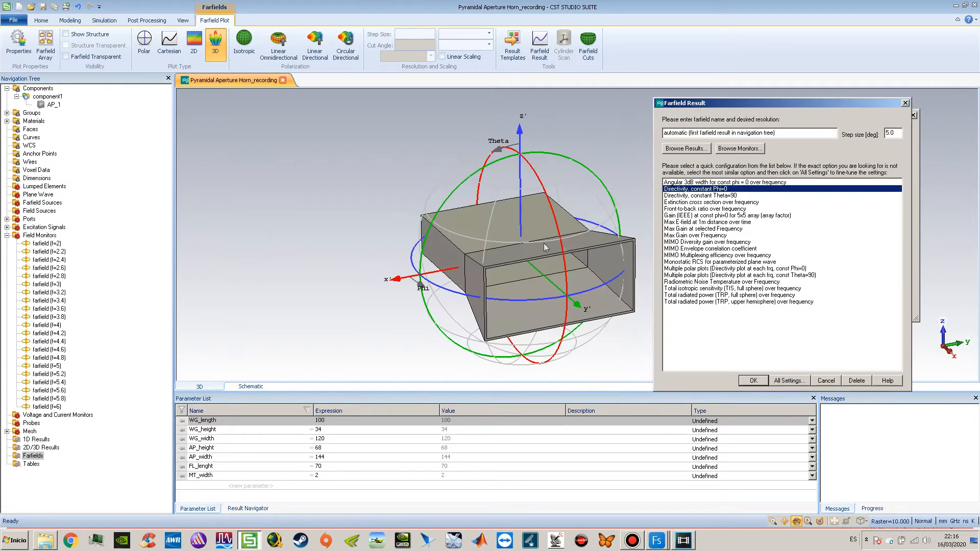
{"action": "left_click", "coordinate": [526, 309]}
{"action": "left_click", "coordinate": [789, 380]}
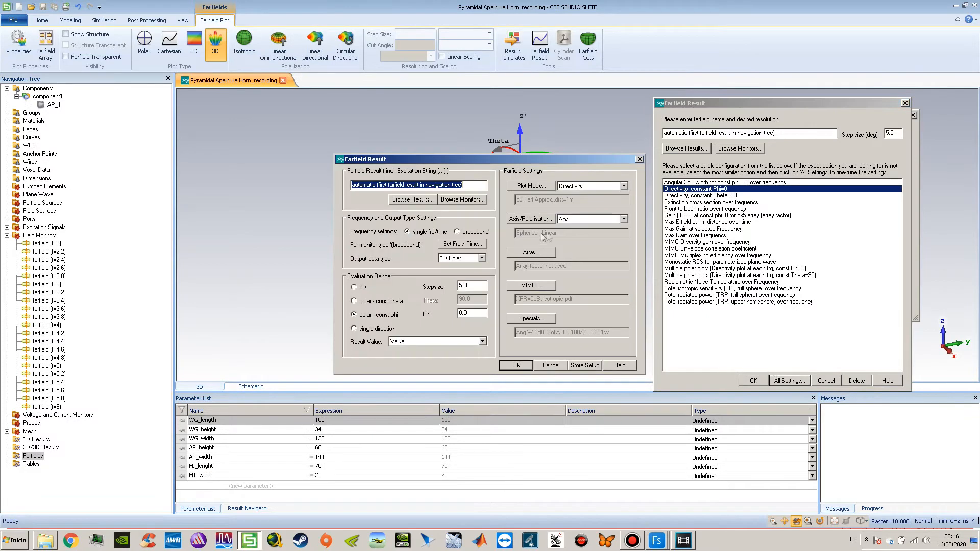
{"action": "left_click_drag", "start_coordinate": [538, 158], "coordinate": [851, 162]}
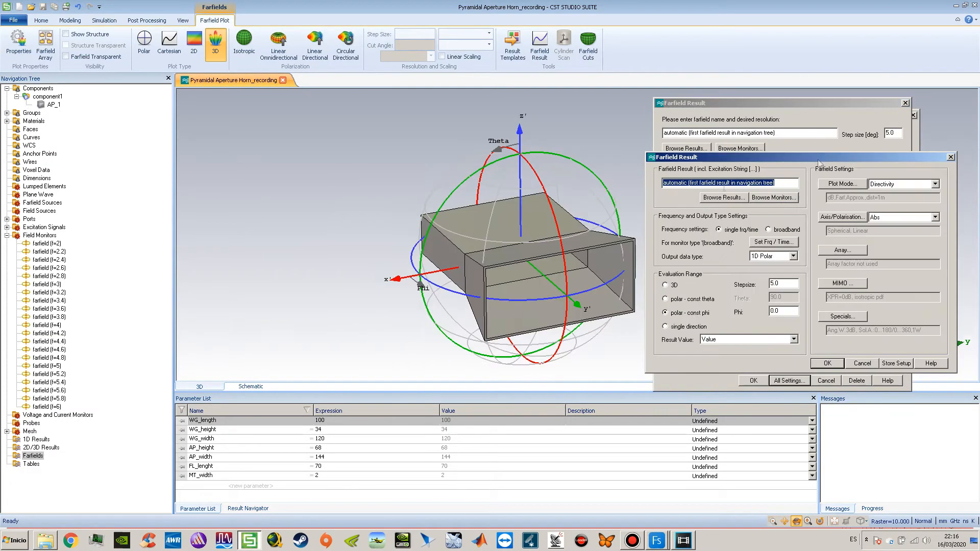
{"action": "left_click", "coordinate": [778, 203]}
{"action": "left_click", "coordinate": [454, 316]}
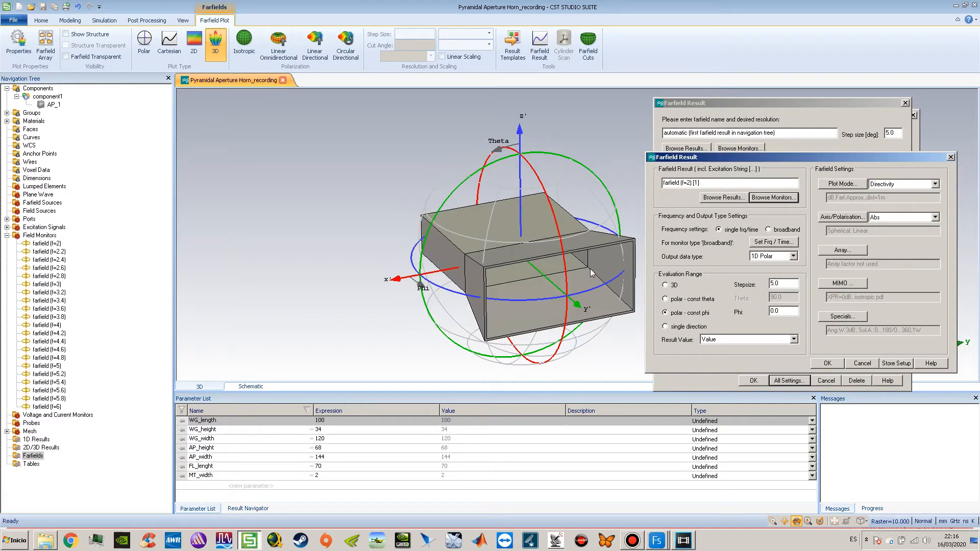
Set the farfield result to broadband frequency with 1D Cartesian output and a step size of 1
{"action": "left_click", "coordinate": [787, 230]}
{"action": "left_click", "coordinate": [791, 256]}
{"action": "left_click", "coordinate": [767, 278]}
{"action": "left_click", "coordinate": [776, 283]}
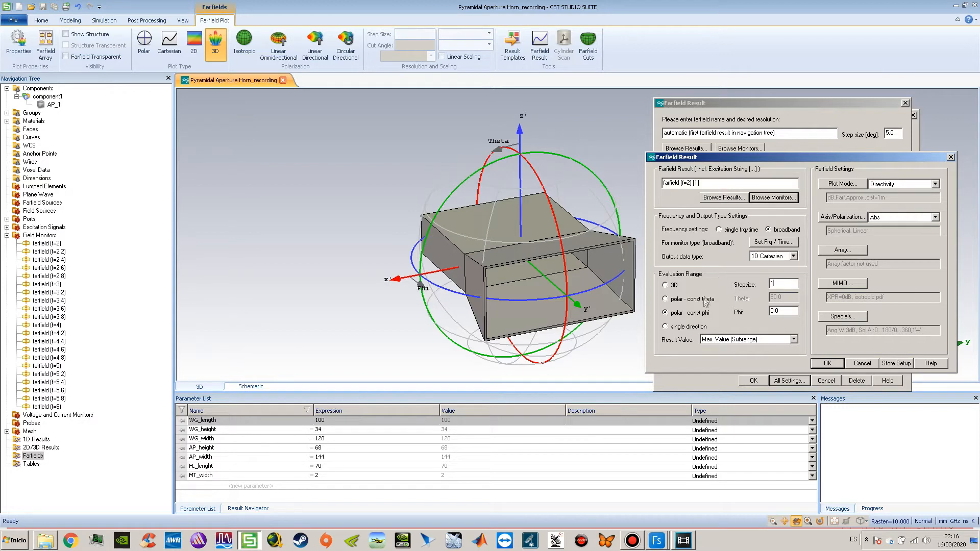
Evaluate the farfield along a polar cut at constant theta 90, with Max. Value [Subrange] as the result value
{"action": "left_click", "coordinate": [707, 300]}
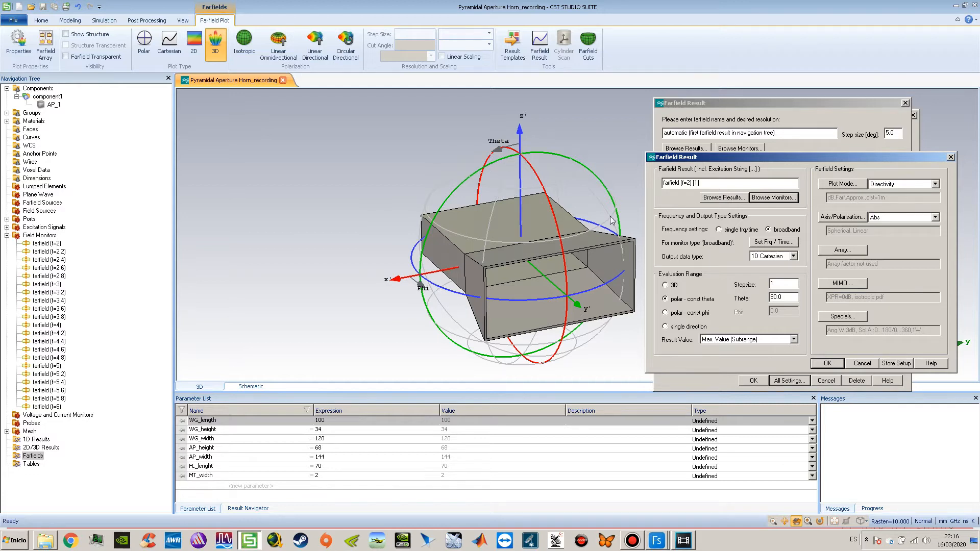
{"action": "double_click", "coordinate": [776, 297]}
{"action": "left_click", "coordinate": [735, 340]}
{"action": "left_click", "coordinate": [735, 349]}
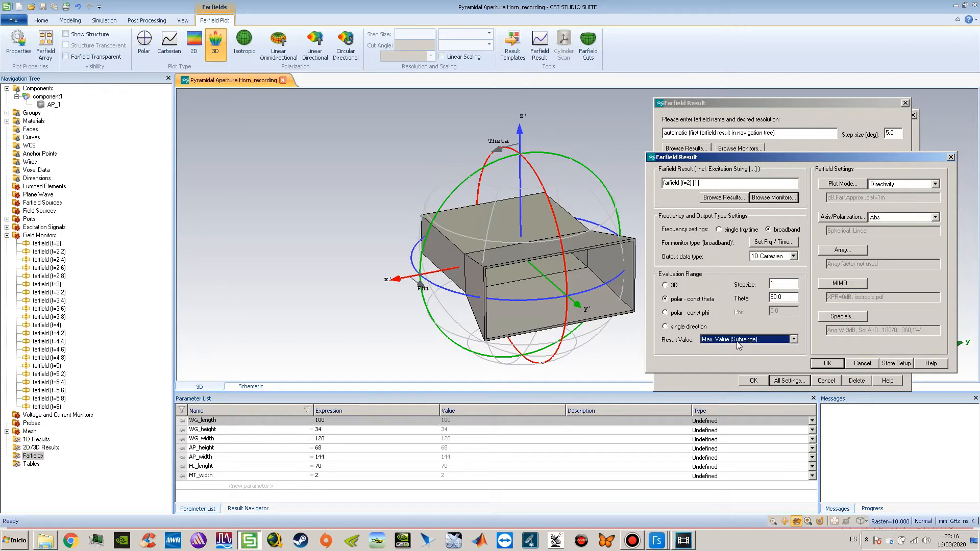
Set the plot mode to Realized Gain with the Abs component and accept the farfield result settings
{"action": "left_click", "coordinate": [899, 185]}
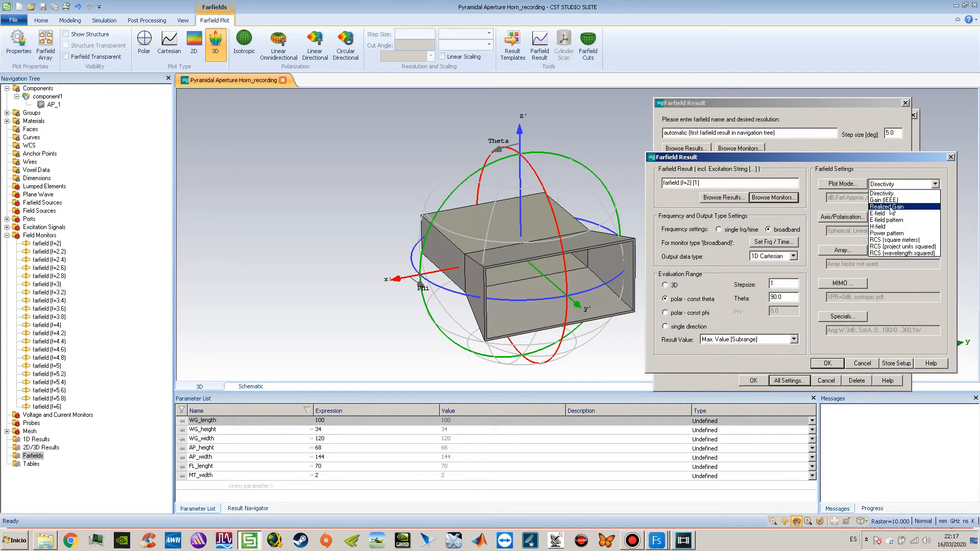
{"action": "left_click", "coordinate": [891, 206]}
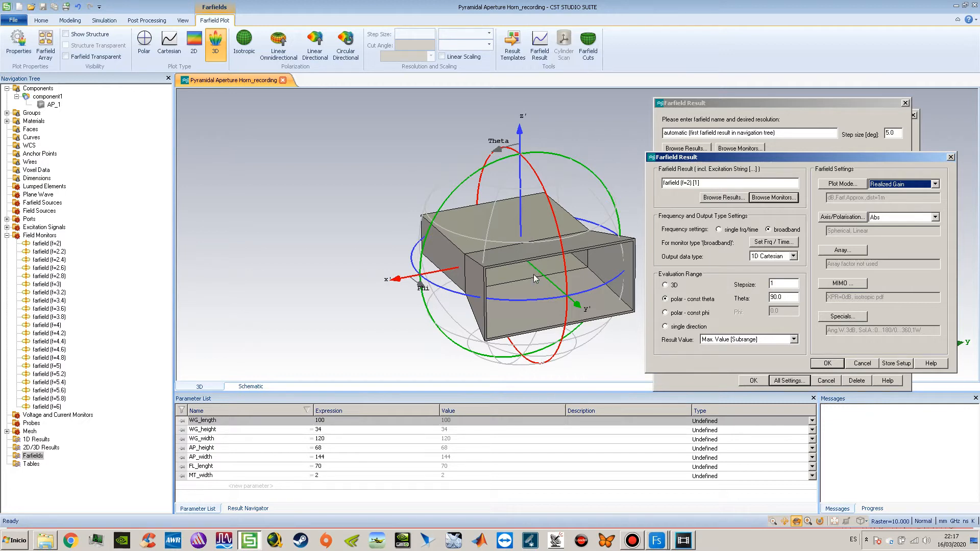
{"action": "left_click", "coordinate": [880, 219]}
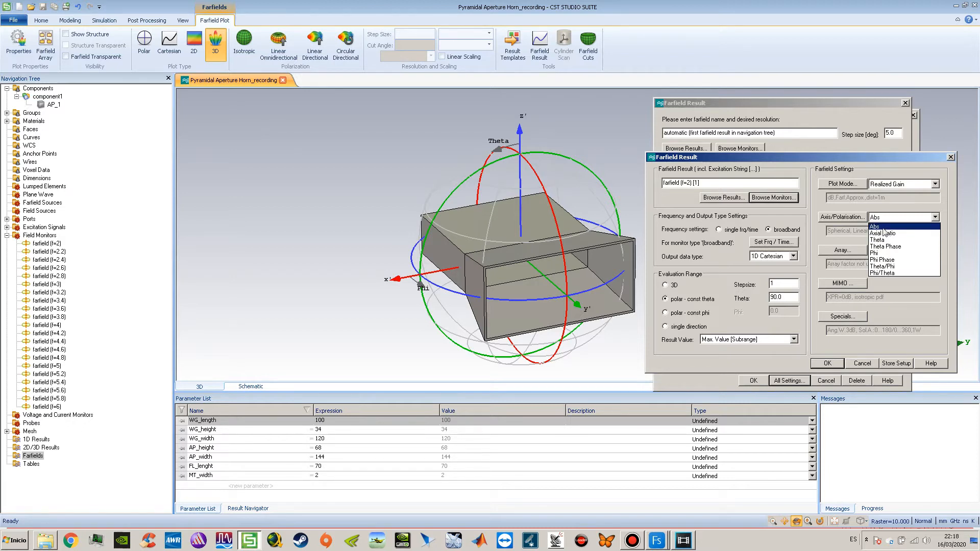
{"action": "left_click", "coordinate": [879, 228]}
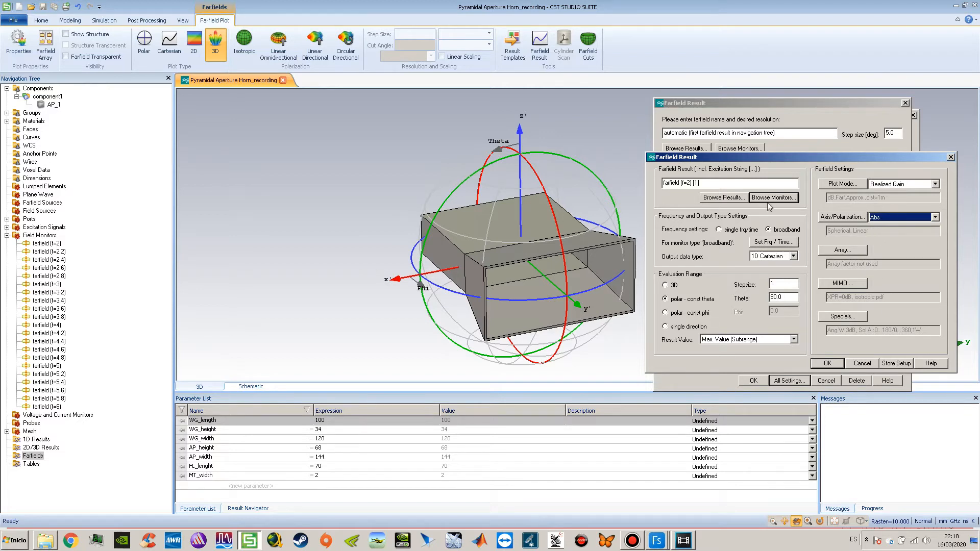
{"action": "left_click", "coordinate": [827, 363]}
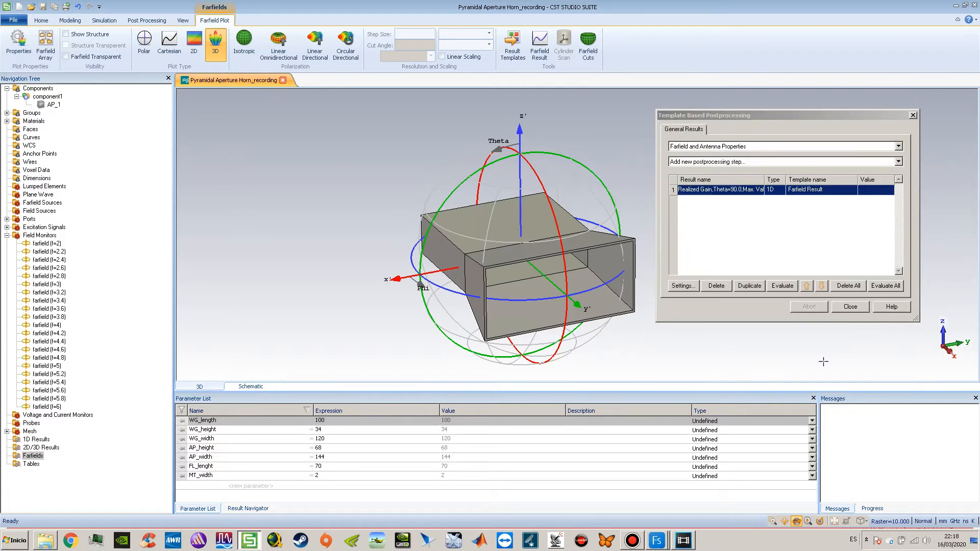
Rename the realized gain farfield result in the postprocessing list to GAIN_AZ
{"action": "double_click", "coordinate": [717, 192]}
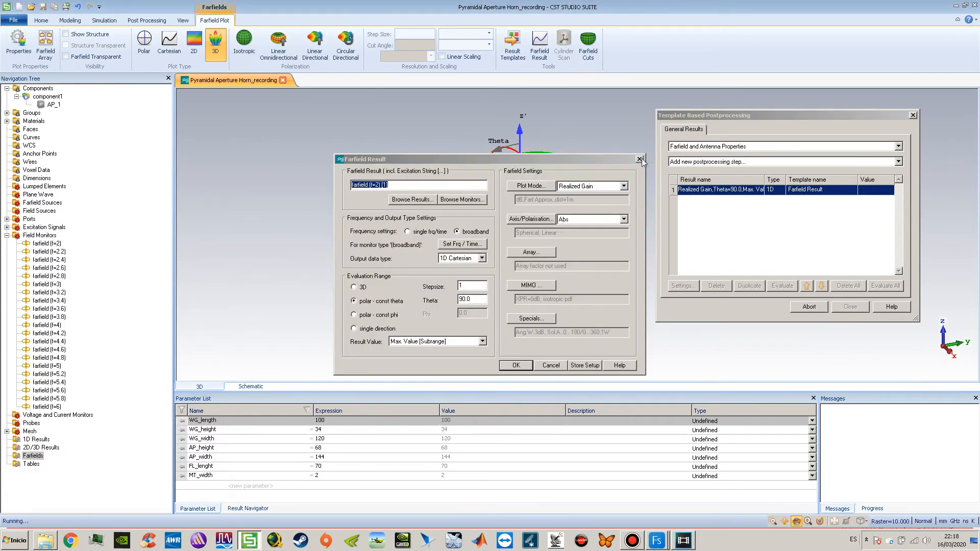
{"action": "left_click", "coordinate": [641, 158]}
{"action": "left_click", "coordinate": [700, 189]}
{"action": "left_click", "coordinate": [702, 189]}
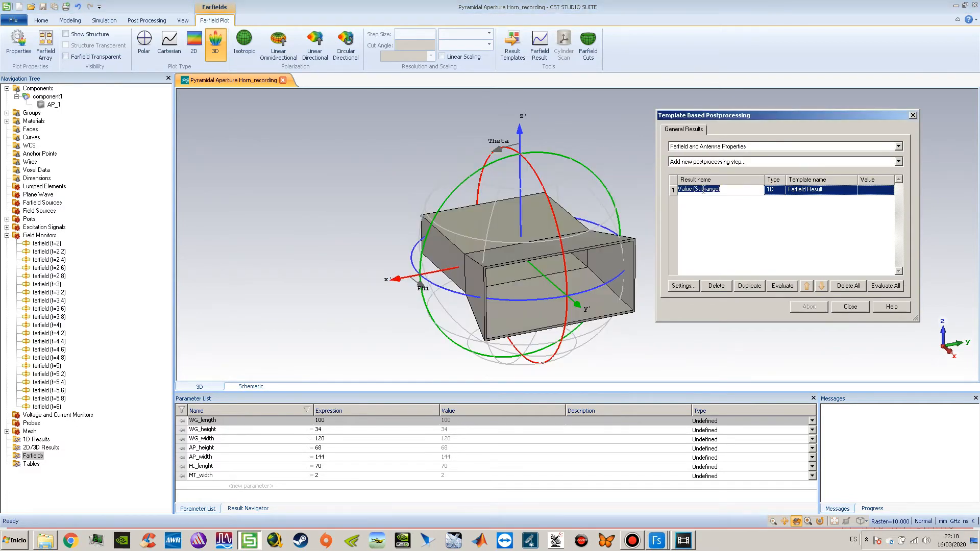
{"action": "type", "text": "GAIN_AZ"}
{"action": "key", "text": "Return"}
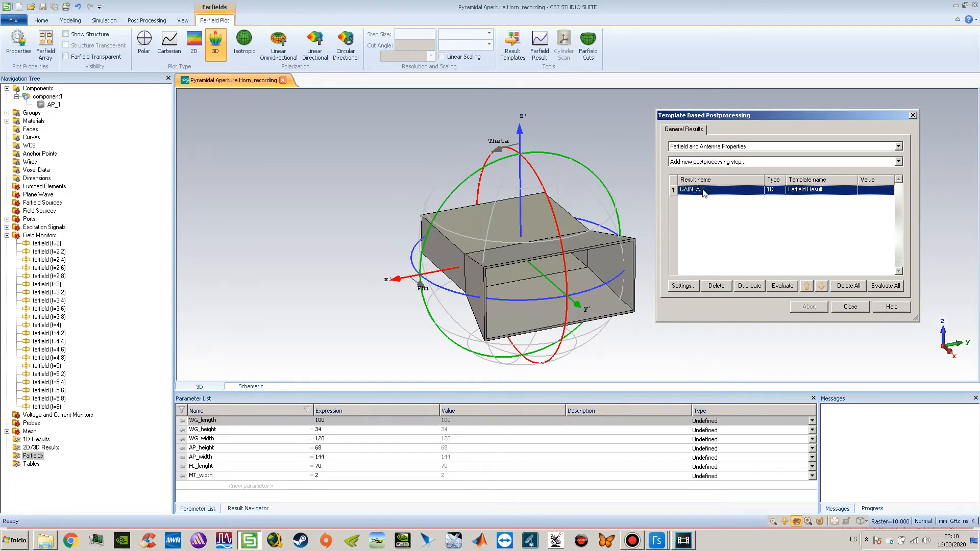
{"action": "left_click", "coordinate": [709, 215]}
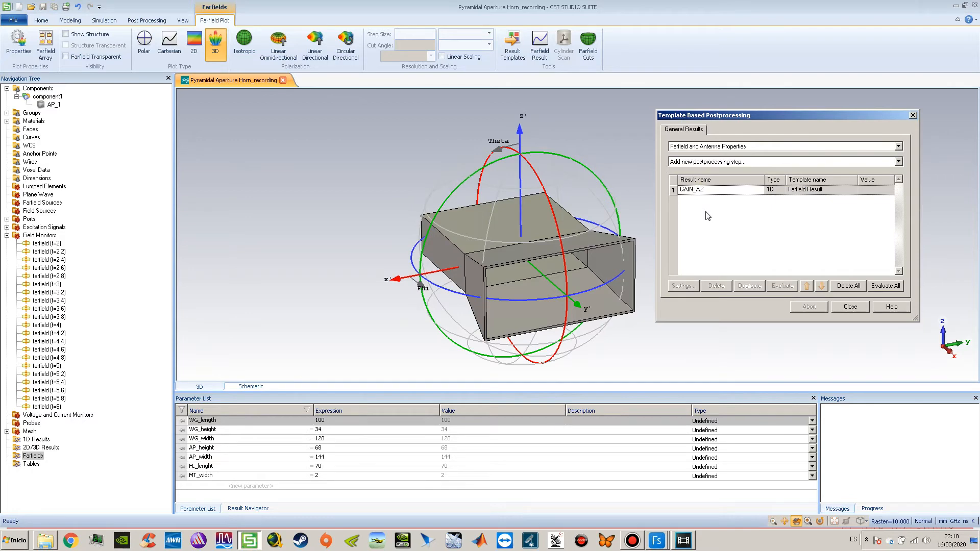
Duplicate the GAIN_AZ postprocessing result and rename the copy to GAIN_ELEV
{"action": "left_click", "coordinate": [722, 197]}
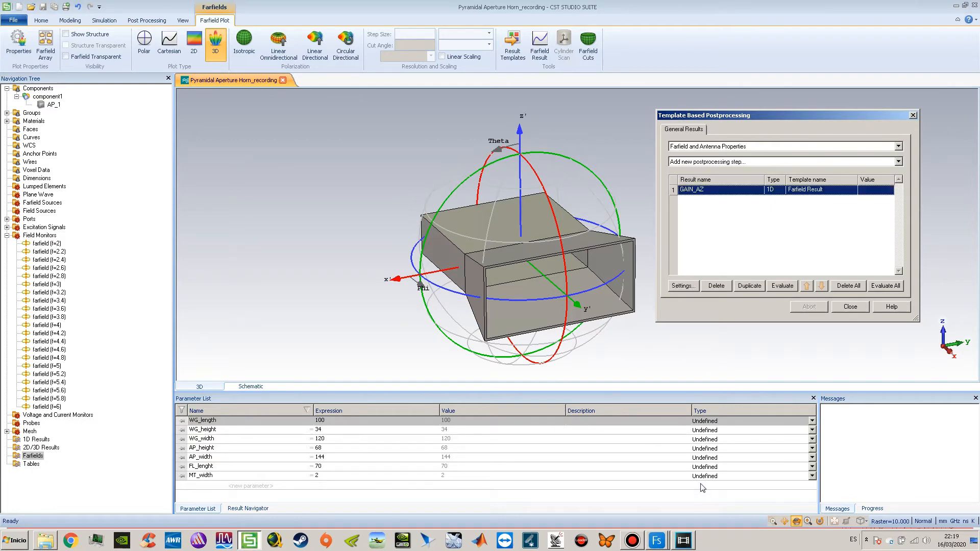
{"action": "left_click", "coordinate": [637, 539]}
{"action": "left_click", "coordinate": [638, 538]}
{"action": "left_click", "coordinate": [710, 220]}
{"action": "left_click", "coordinate": [710, 194]}
{"action": "left_click", "coordinate": [750, 285]}
{"action": "left_click", "coordinate": [697, 202]}
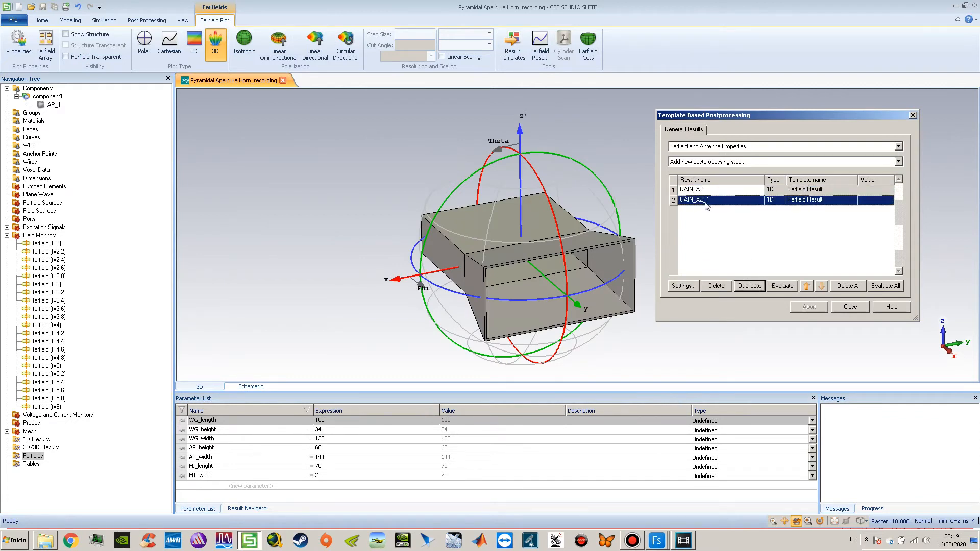
{"action": "left_click", "coordinate": [697, 200]}
{"action": "left_click_drag", "start_coordinate": [696, 200], "coordinate": [742, 201]}
{"action": "type", "text": "ELEM"}
{"action": "key", "text": "Return"}
Switch the GAIN_ELEV evaluation range to a polar cut at constant phi 90 and accept its settings
{"action": "left_click", "coordinate": [696, 286]}
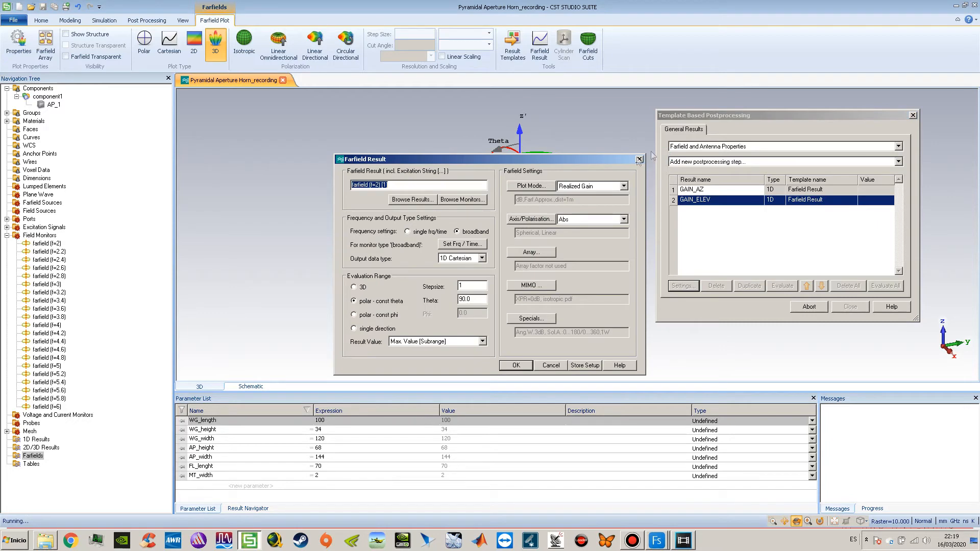
{"action": "left_click_drag", "start_coordinate": [612, 162], "coordinate": [920, 187]}
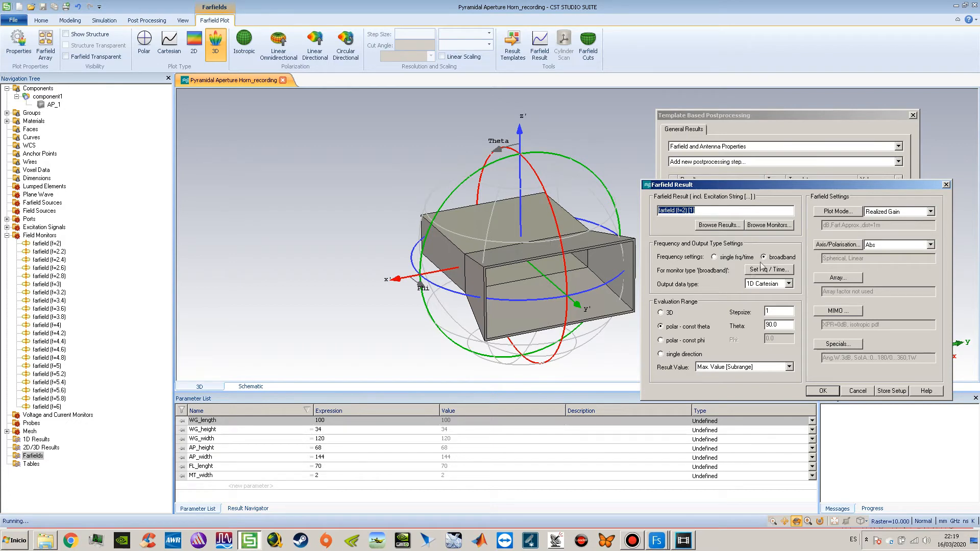
{"action": "double_click", "coordinate": [781, 325]}
{"action": "left_click", "coordinate": [700, 341]}
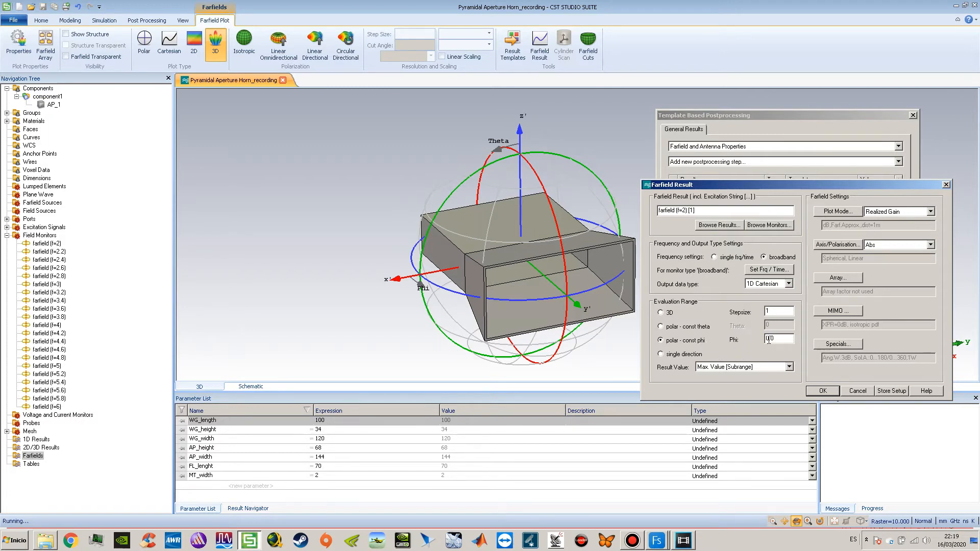
{"action": "left_click_drag", "start_coordinate": [779, 339], "coordinate": [715, 337]}
{"action": "type", "text": "90"}
{"action": "left_click", "coordinate": [822, 391]}
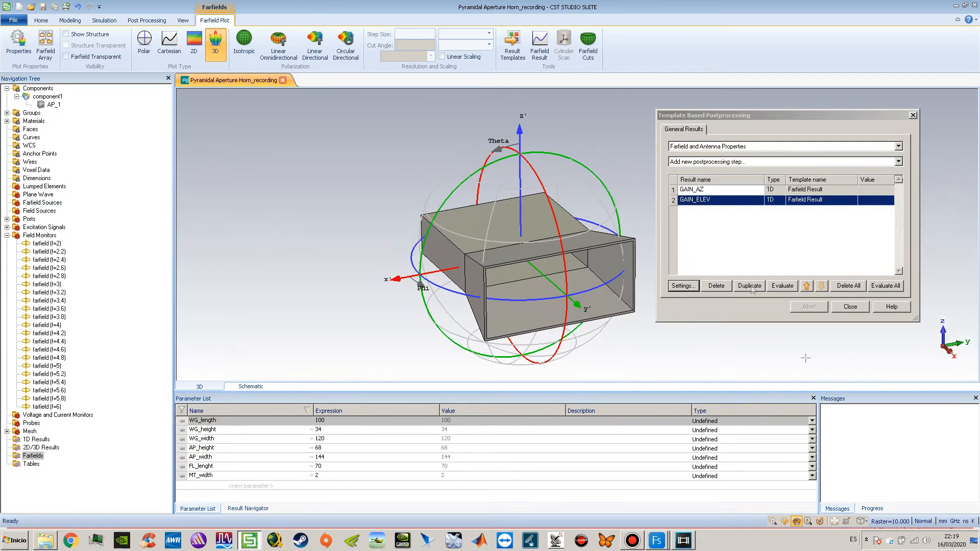
{"action": "left_click", "coordinate": [706, 250]}
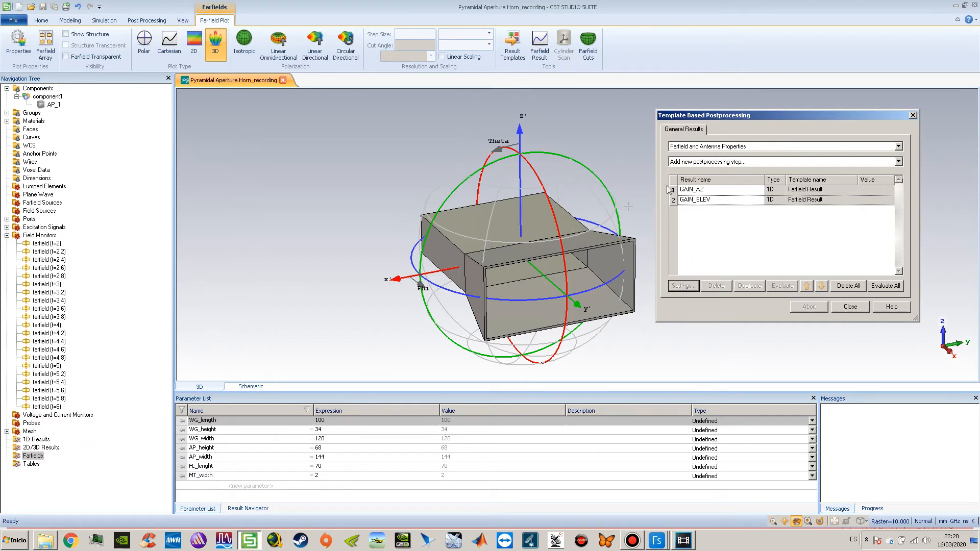
Add another Farfield Result postprocessing step and, in its full settings, choose the farfield (f=2) monitor with excitation [1]
{"action": "left_click", "coordinate": [715, 163]}
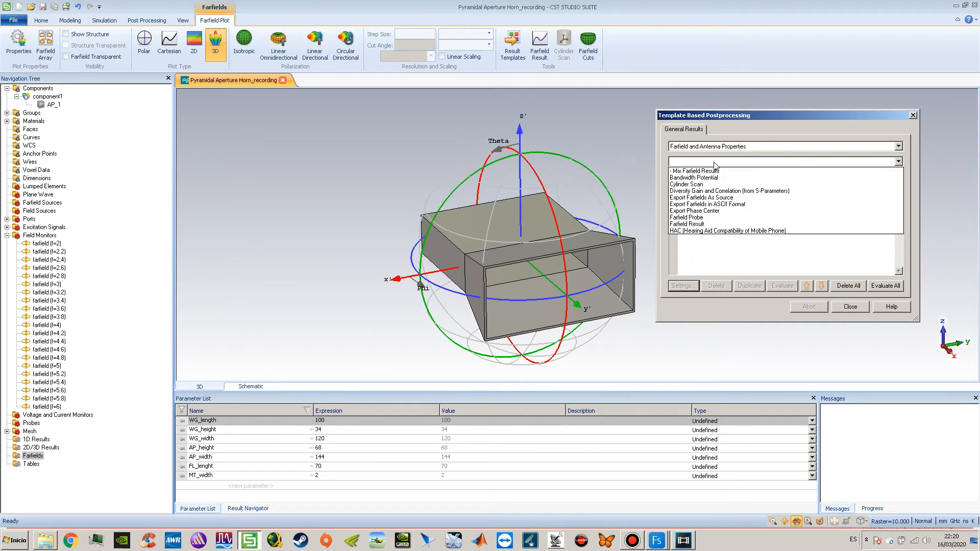
{"action": "left_click", "coordinate": [705, 226]}
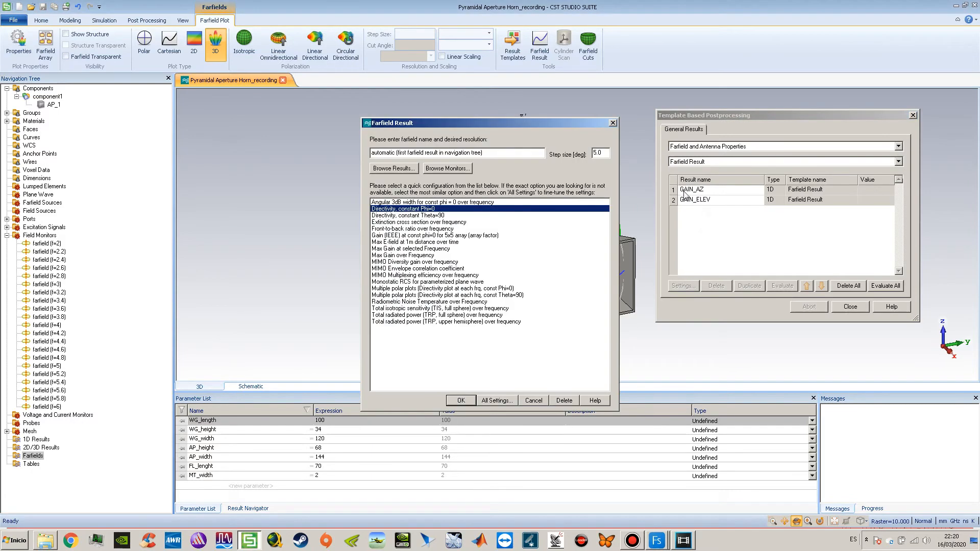
{"action": "left_click_drag", "start_coordinate": [586, 124], "coordinate": [881, 131]}
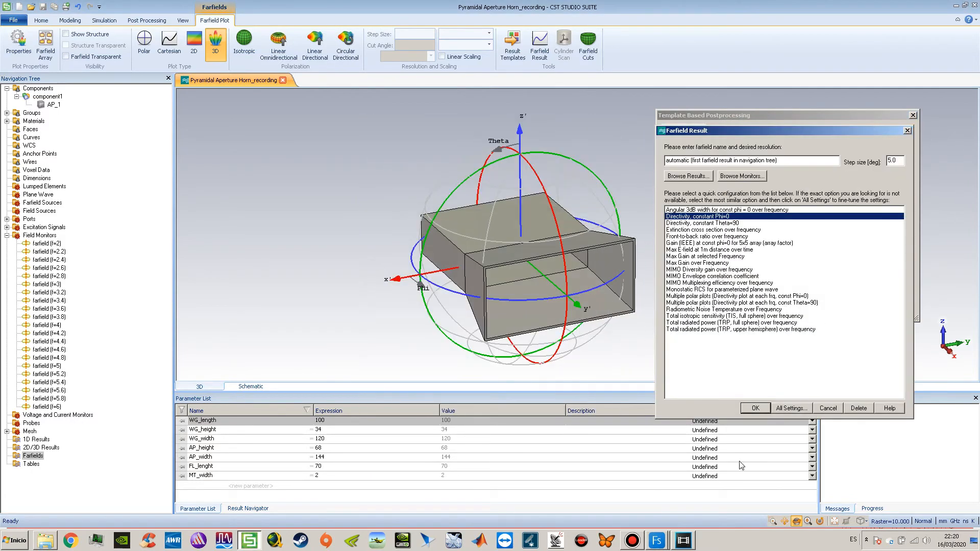
{"action": "left_click", "coordinate": [791, 408]}
{"action": "left_click_drag", "start_coordinate": [522, 161], "coordinate": [805, 177]}
{"action": "left_click", "coordinate": [746, 216]}
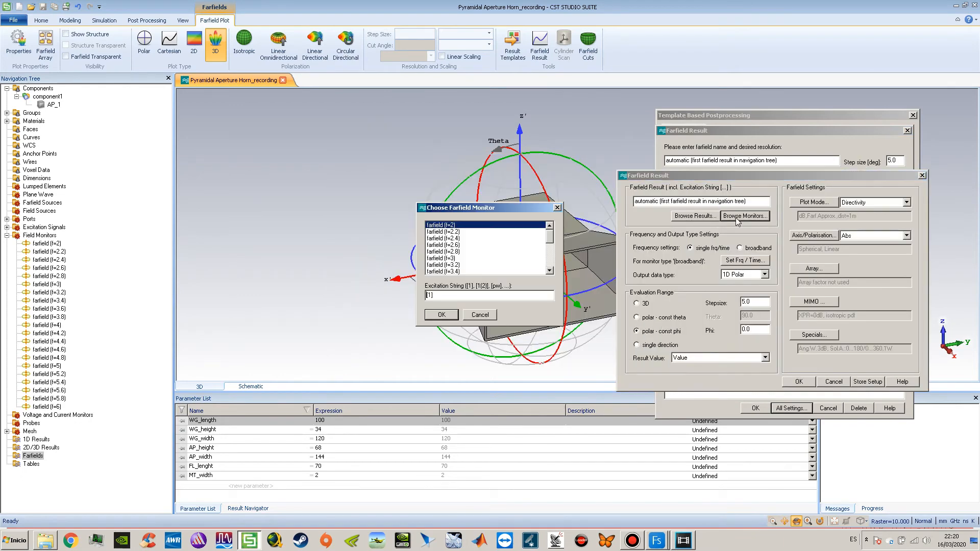
{"action": "left_click", "coordinate": [448, 315]}
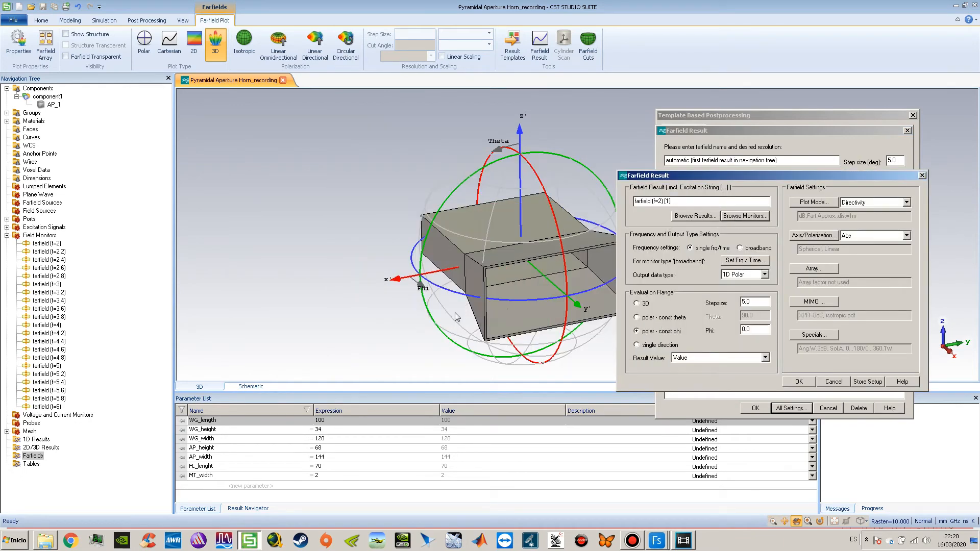
Set the new farfield result to broadband frequency with 1D Cartesian output and a step size of 1
{"action": "left_click", "coordinate": [757, 249]}
{"action": "left_click_drag", "start_coordinate": [736, 176], "coordinate": [765, 160]}
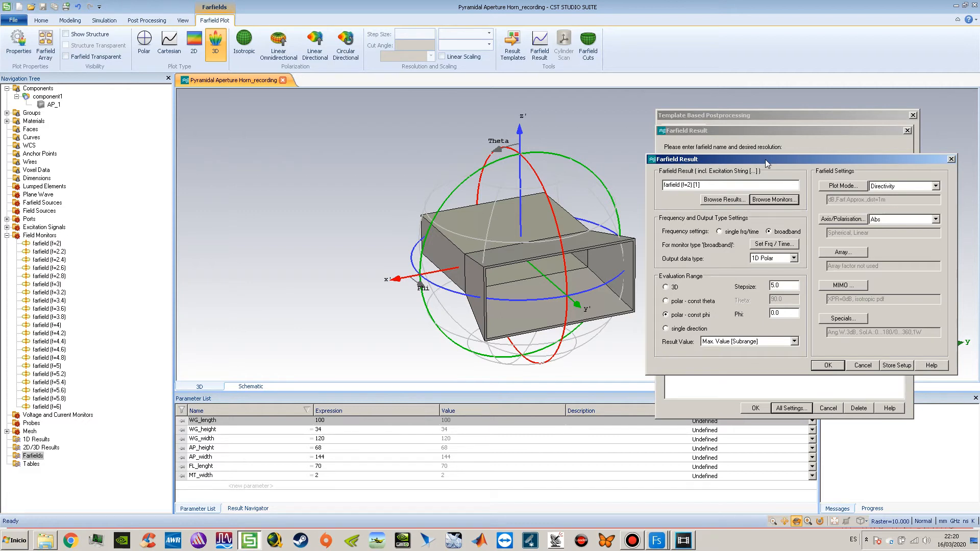
{"action": "left_click", "coordinate": [771, 258]}
{"action": "left_click", "coordinate": [769, 280]}
{"action": "key", "text": "Tab"}
{"action": "type", "text": "1"}
Evaluate the new farfield result along constant theta 90, with Angular Width x dB as the result value
{"action": "left_click", "coordinate": [707, 303]}
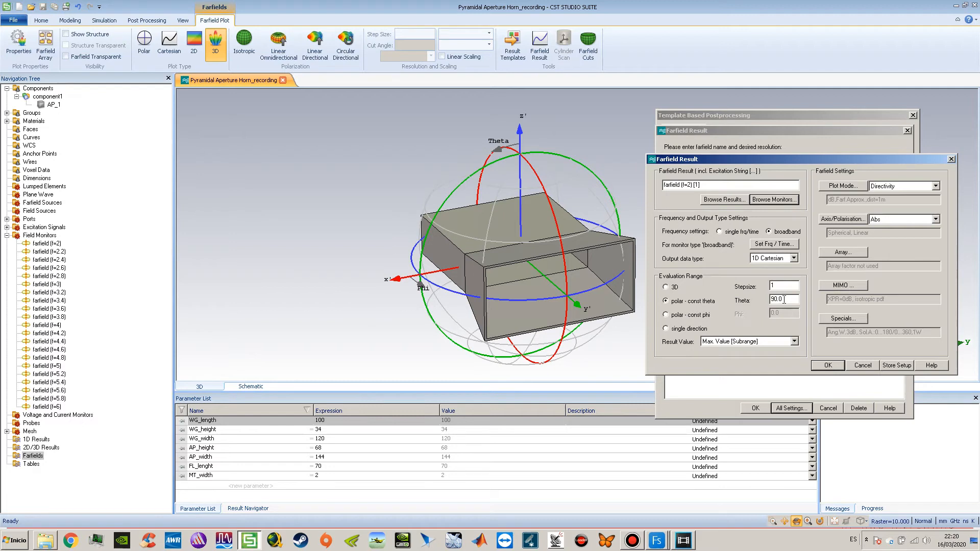
{"action": "left_click", "coordinate": [759, 342]}
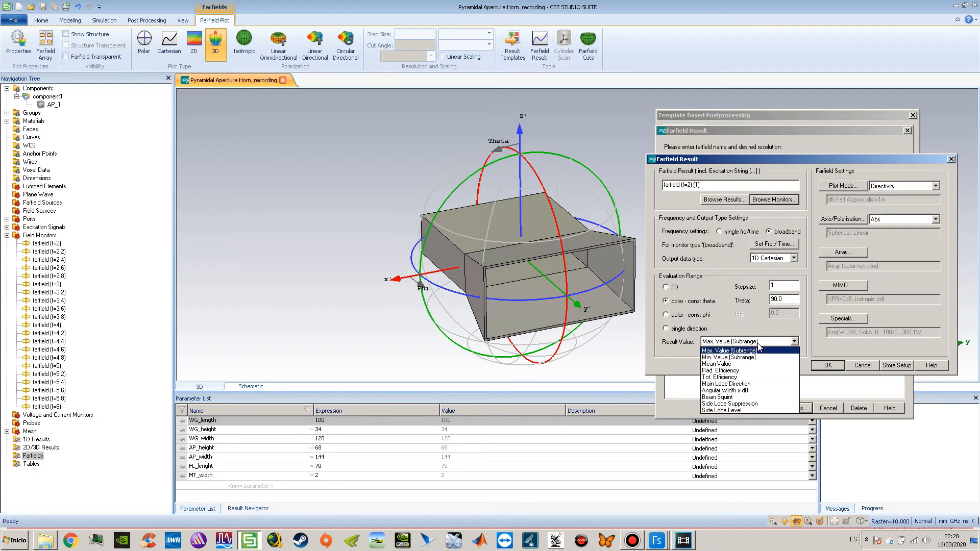
{"action": "left_click", "coordinate": [728, 391]}
Set the plot mode to Realized Gain, keep the special settings' angular width at 3 dB, and accept the farfield result
{"action": "left_click", "coordinate": [888, 187]}
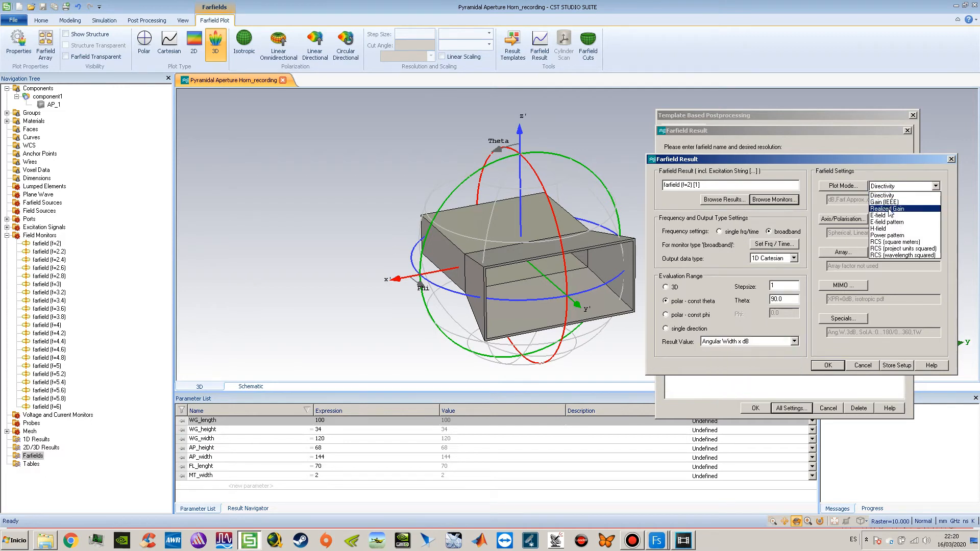
{"action": "left_click", "coordinate": [890, 210]}
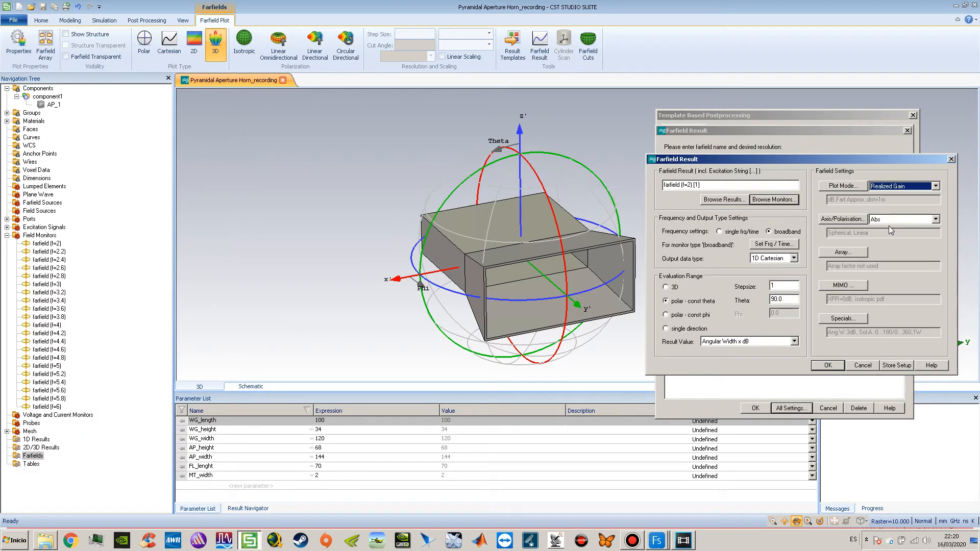
{"action": "left_click", "coordinate": [863, 320]}
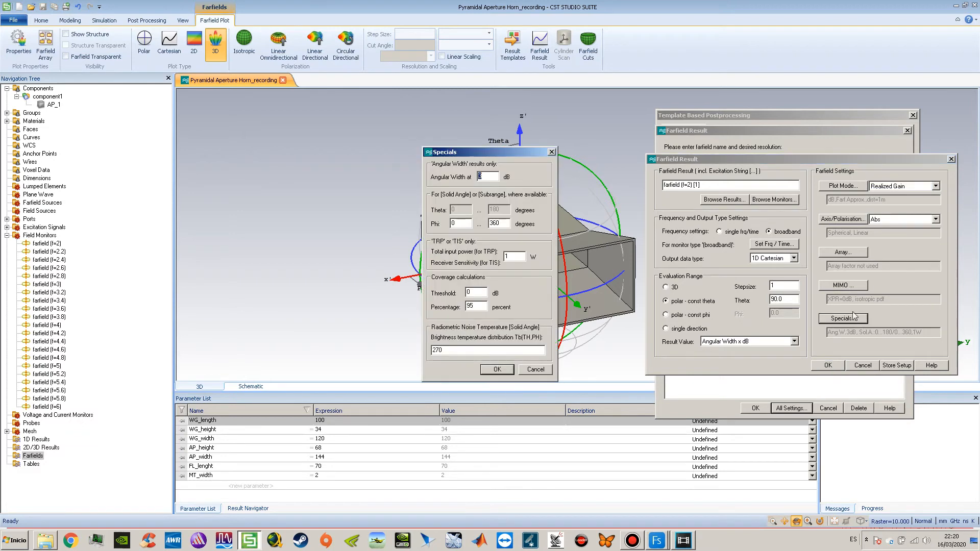
{"action": "left_click_drag", "start_coordinate": [507, 157], "coordinate": [737, 152]}
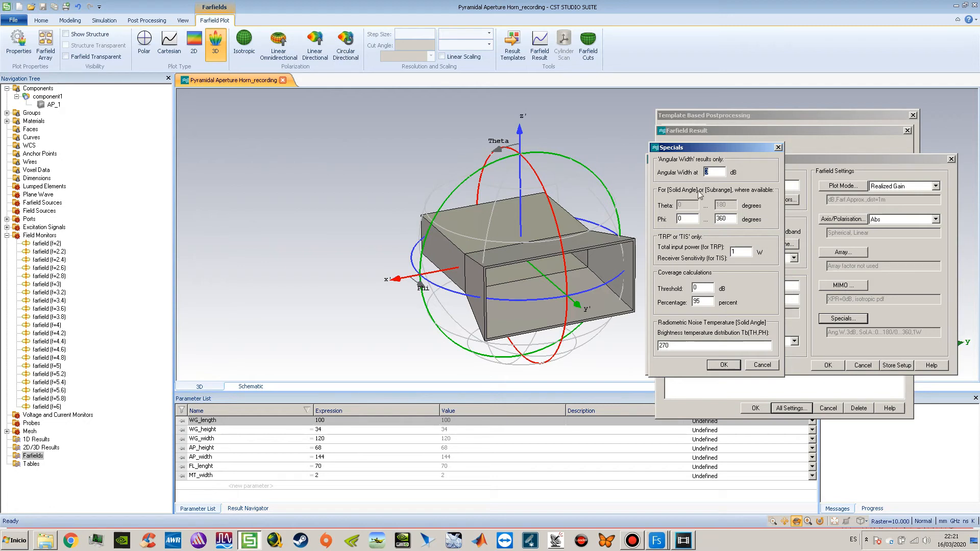
{"action": "left_click", "coordinate": [725, 364]}
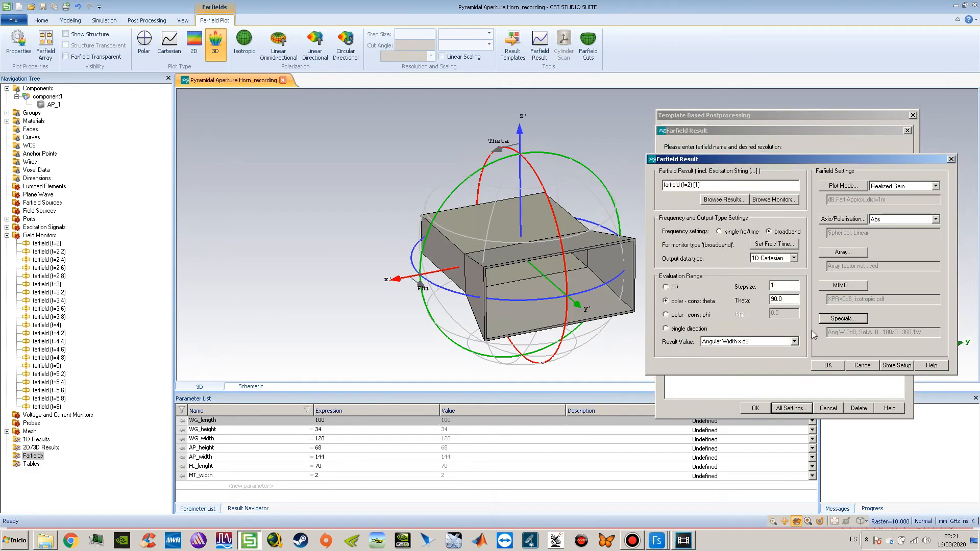
{"action": "left_click", "coordinate": [828, 365]}
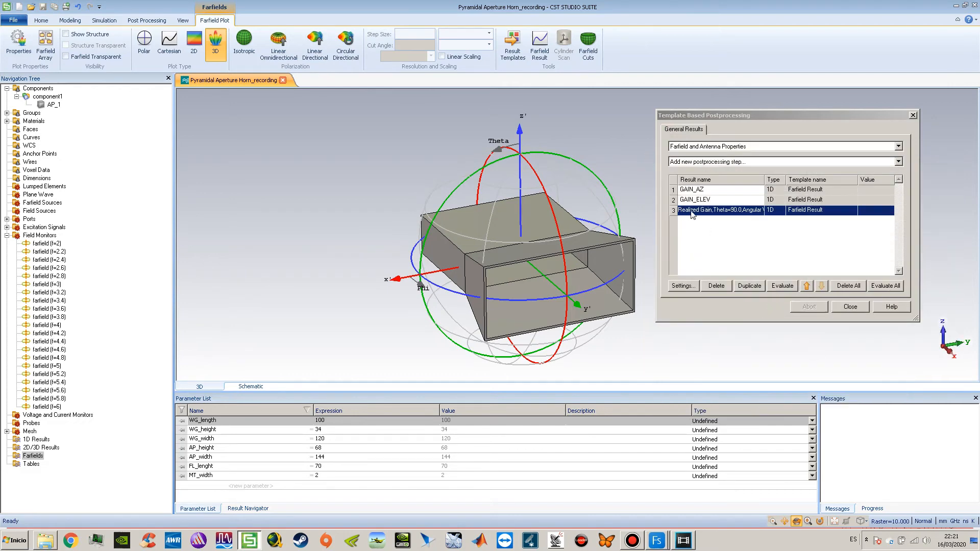
Rename the new angular width result to BW-3dB_AZ
{"action": "left_click", "coordinate": [692, 211]}
{"action": "type", "text": "BW-3D"}
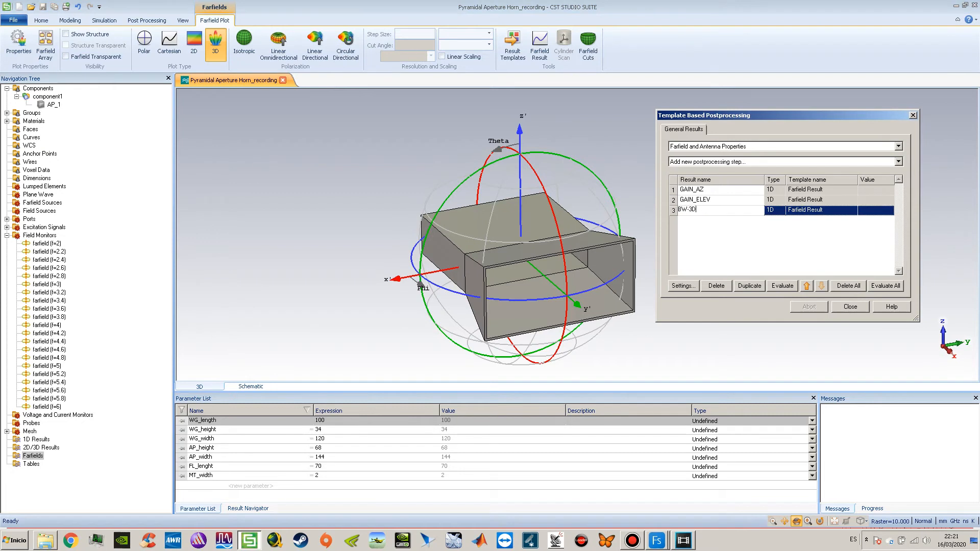
{"action": "type", "text": "B_AZ"}
{"action": "key", "text": "Return"}
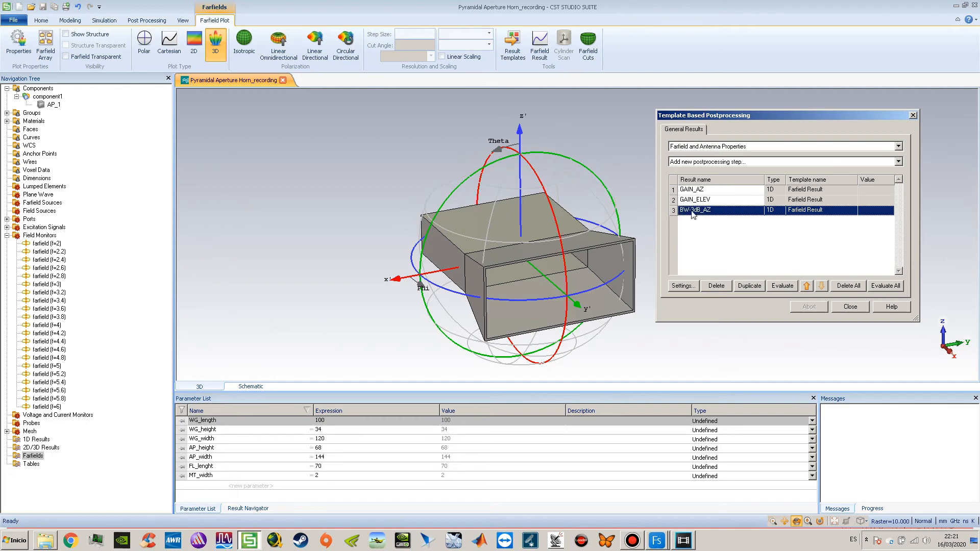
Duplicate the BW-3dB_AZ result and rename the copy to BW-3dB_ELEV
{"action": "left_click", "coordinate": [749, 286]}
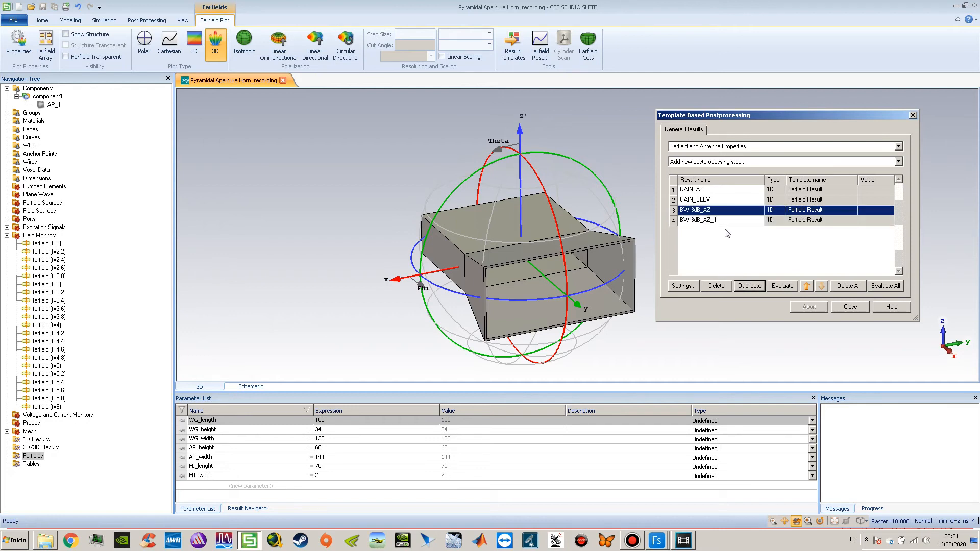
{"action": "left_click", "coordinate": [715, 222]}
{"action": "left_click", "coordinate": [715, 223]}
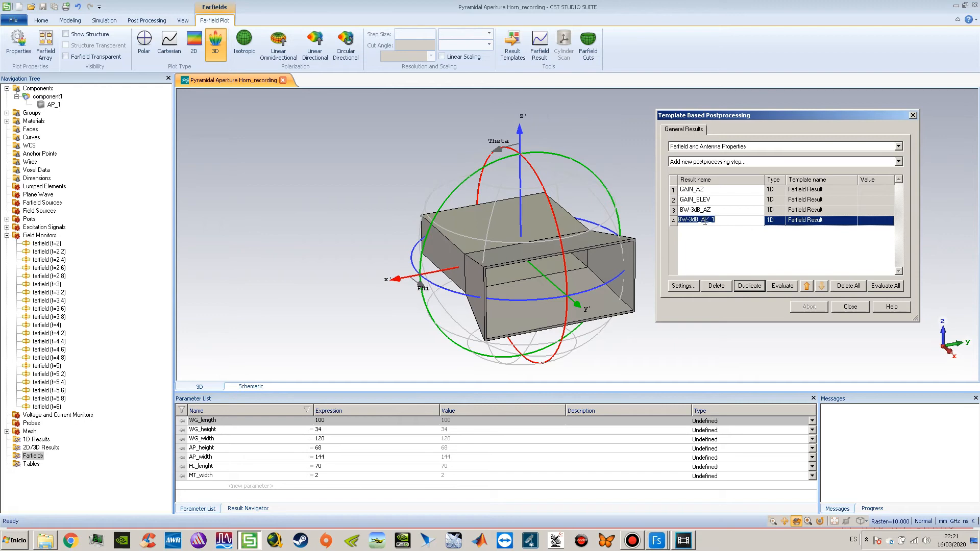
{"action": "left_click_drag", "start_coordinate": [702, 219], "coordinate": [747, 219]}
{"action": "type", "text": "ELEV"}
{"action": "key", "text": "Return"}
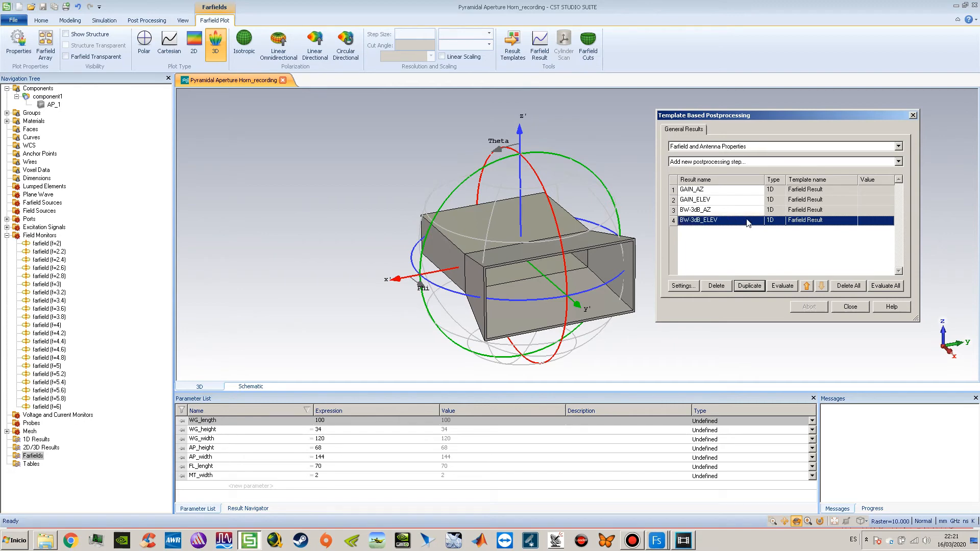
Switch the BW-3dB_ELEV evaluation to a polar cut at constant phi 90, accept it, and close the template-based postprocessing
{"action": "left_click", "coordinate": [683, 286]}
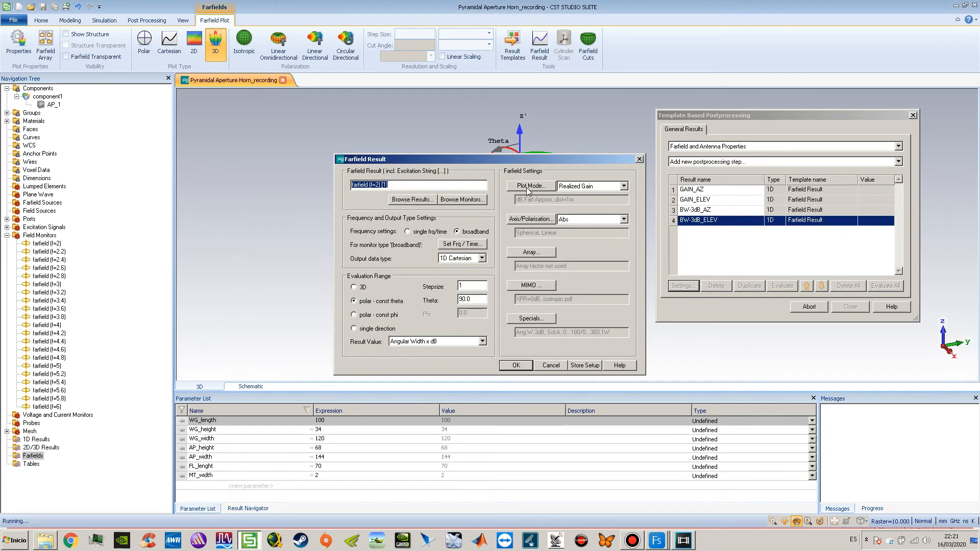
{"action": "left_click_drag", "start_coordinate": [534, 159], "coordinate": [856, 184]}
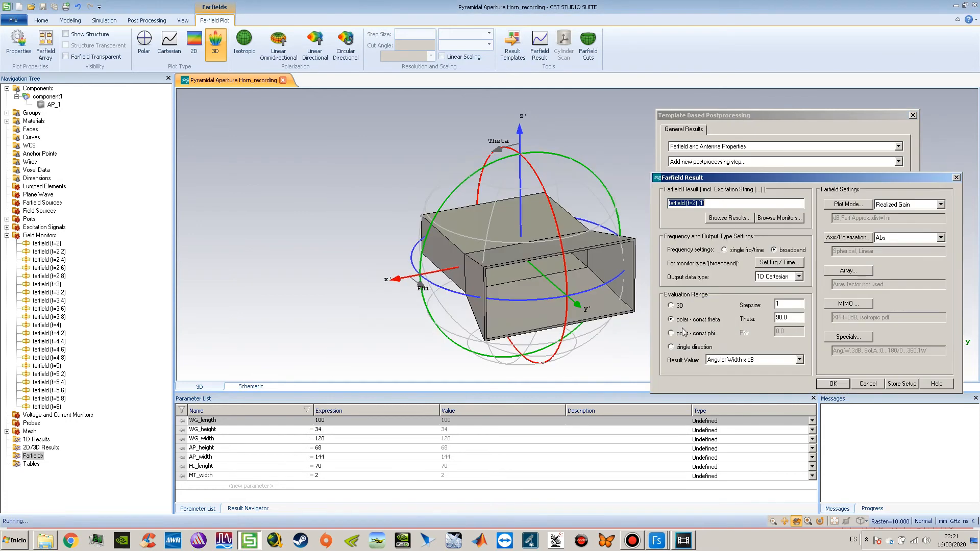
{"action": "left_click_drag", "start_coordinate": [791, 318], "coordinate": [738, 317]}
{"action": "type", "text": "0"}
{"action": "left_click", "coordinate": [671, 333]}
{"action": "left_click_drag", "start_coordinate": [795, 332], "coordinate": [749, 333]}
{"action": "type", "text": "90"}
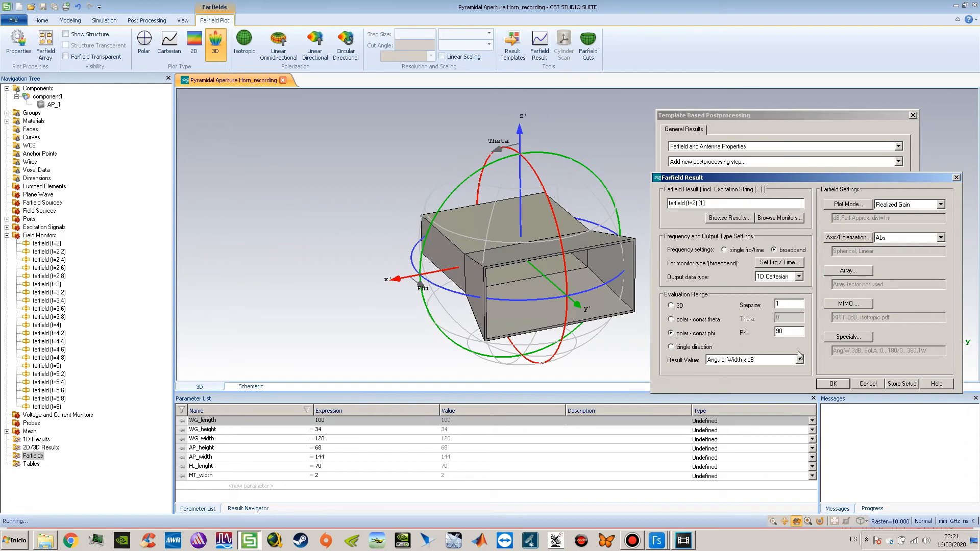
{"action": "left_click", "coordinate": [834, 383]}
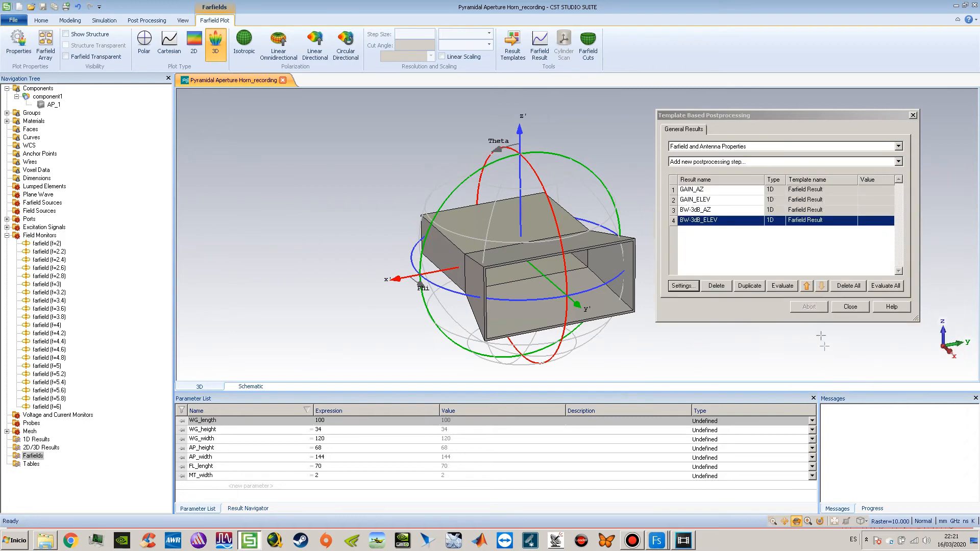
{"action": "left_click", "coordinate": [840, 308]}
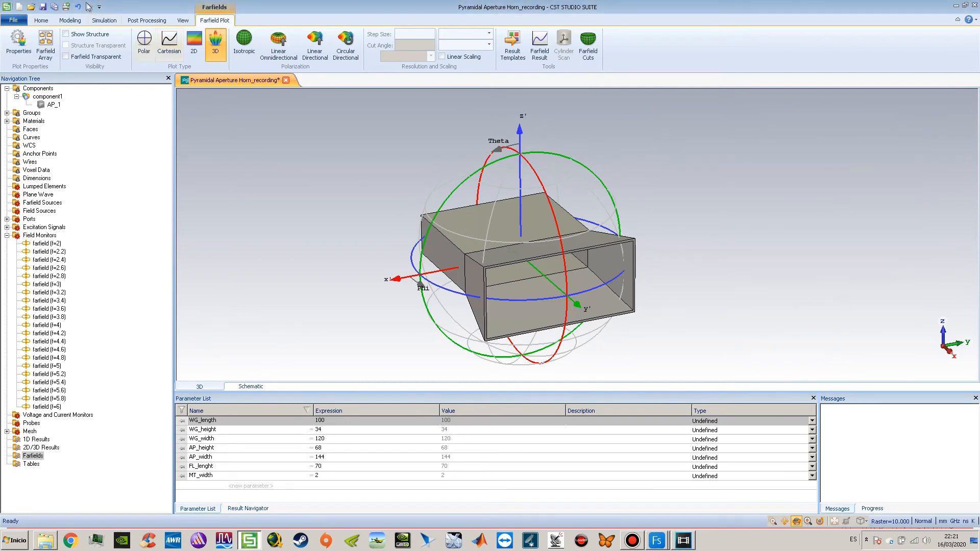
Save the project, then review the list of template-based postprocessing results and close it
{"action": "left_click", "coordinate": [43, 7]}
{"action": "mouse_move", "coordinate": [461, 282]}
{"action": "left_mouse_down"}
{"action": "mouse_move", "coordinate": [467, 260]}
{"action": "mouse_move", "coordinate": [469, 269]}
{"action": "left_mouse_up"}
{"action": "left_click", "coordinate": [508, 56]}
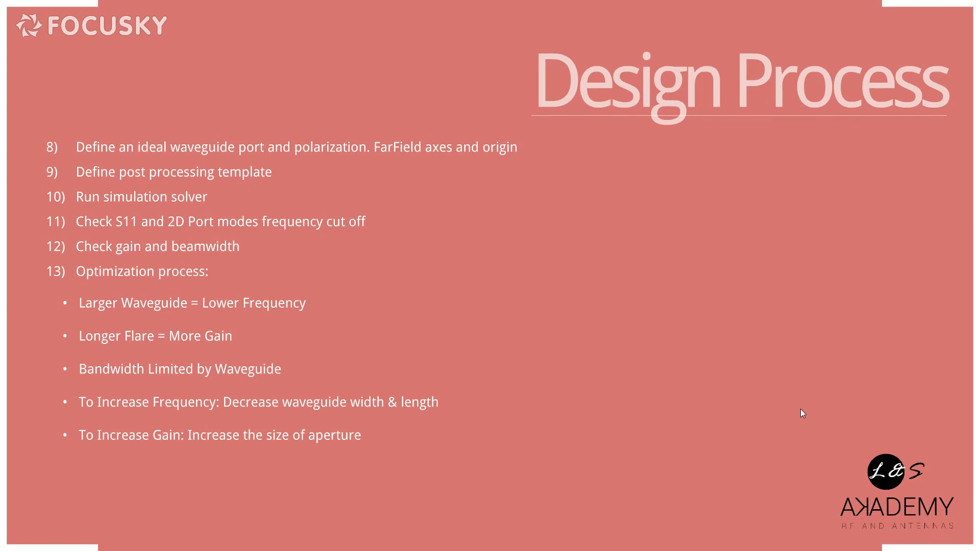
{"action": "key", "text": "alt+Tab"}
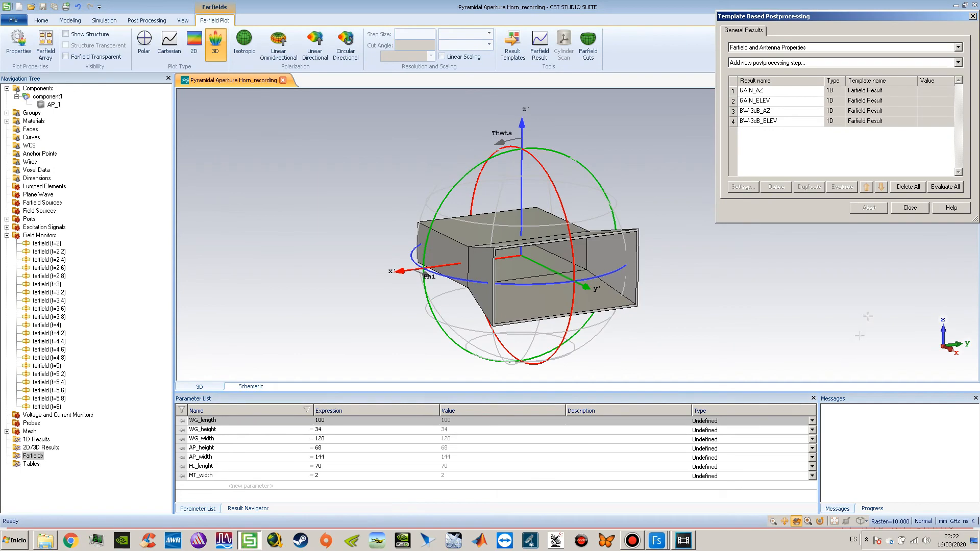
{"action": "left_click", "coordinate": [917, 207]}
Leave the farfield view for the component view and examine the horn's waveguide port face
{"action": "left_click_drag", "start_coordinate": [317, 276], "coordinate": [386, 294]}
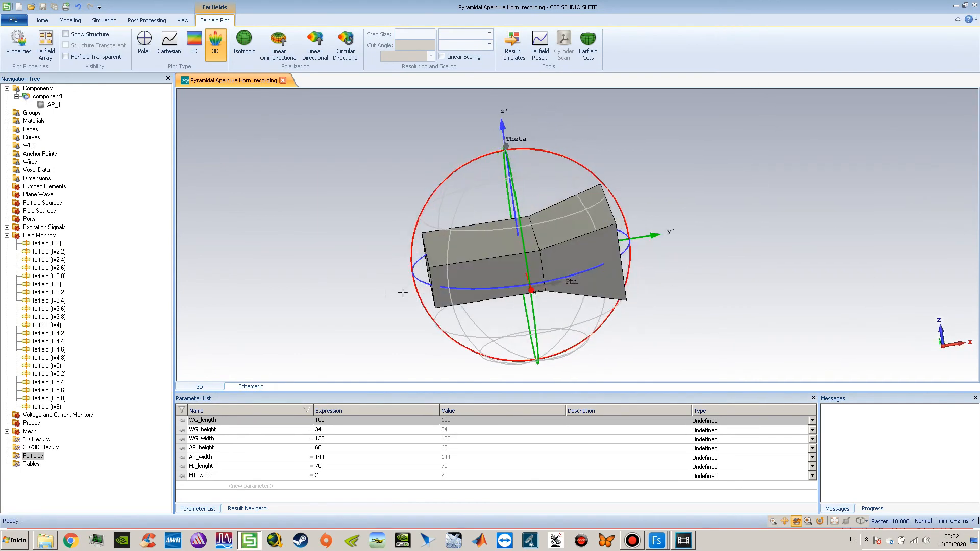
{"action": "left_click", "coordinate": [51, 88]}
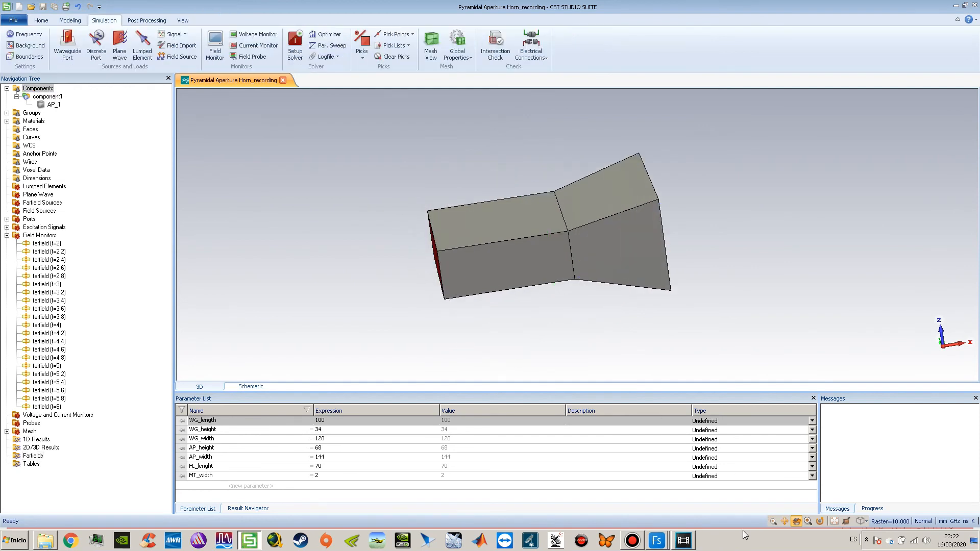
{"action": "left_click", "coordinate": [629, 538]}
{"action": "left_click", "coordinate": [629, 538]}
{"action": "left_click_drag", "start_coordinate": [463, 197], "coordinate": [495, 194]}
{"action": "left_click_drag", "start_coordinate": [460, 231], "coordinate": [480, 250]}
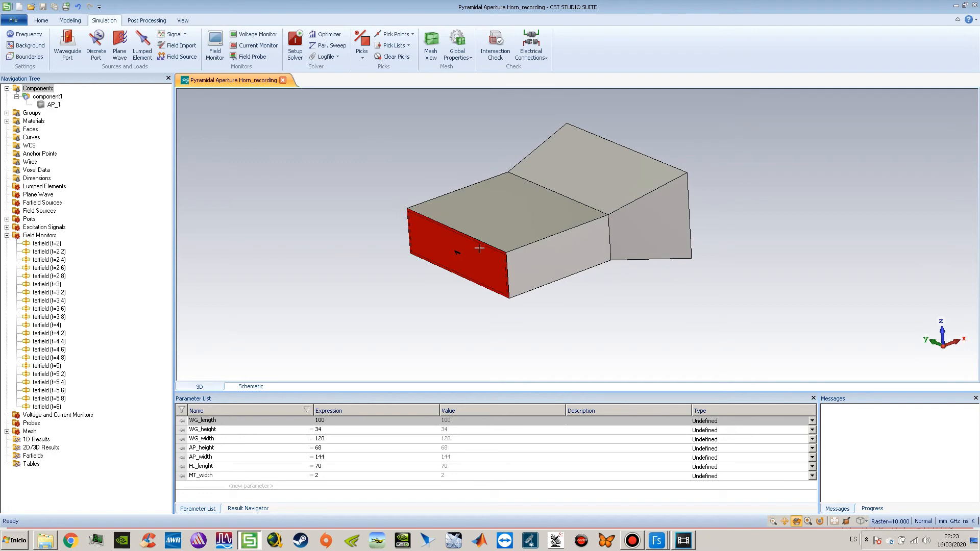
Select the Time Domain Solver for the project and open its solver parameters
{"action": "left_click", "coordinate": [45, 21]}
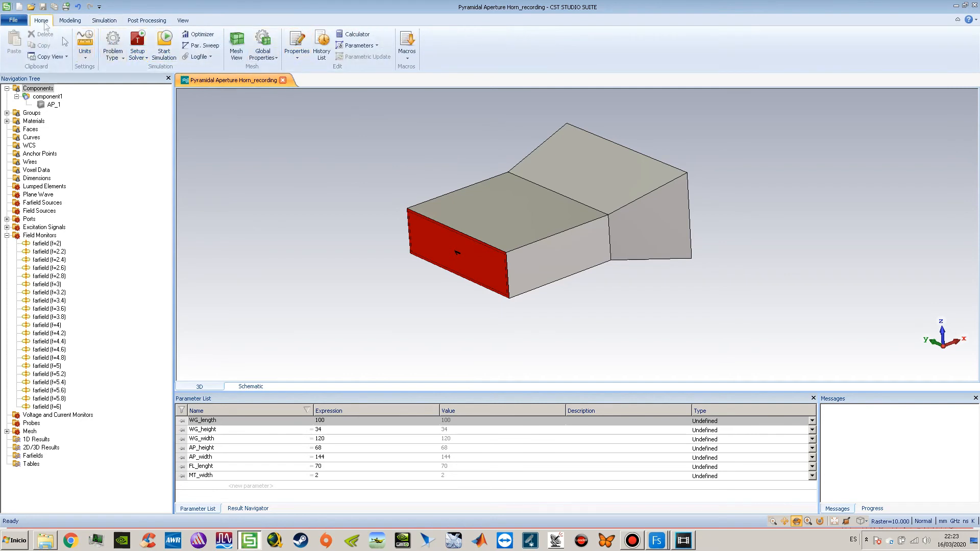
{"action": "left_click", "coordinate": [144, 57]}
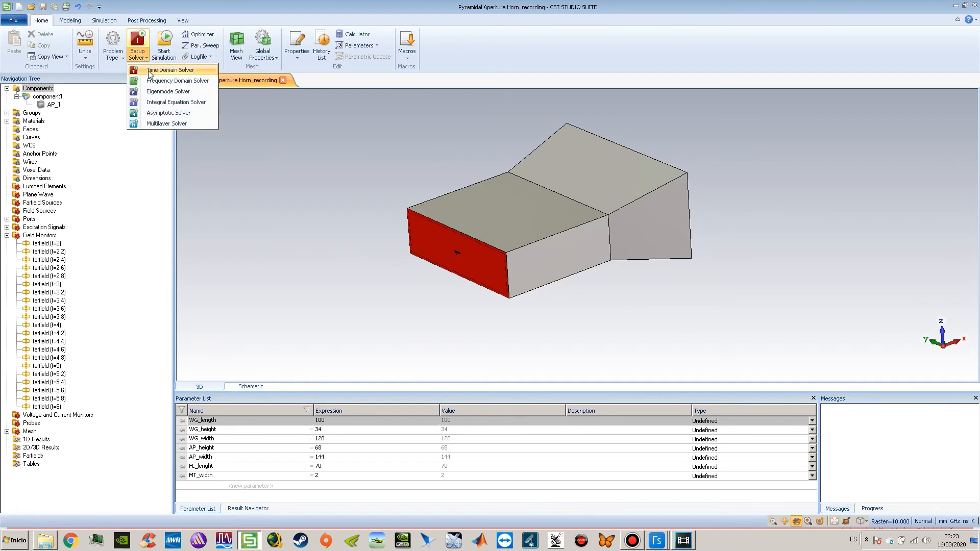
{"action": "left_click", "coordinate": [150, 75]}
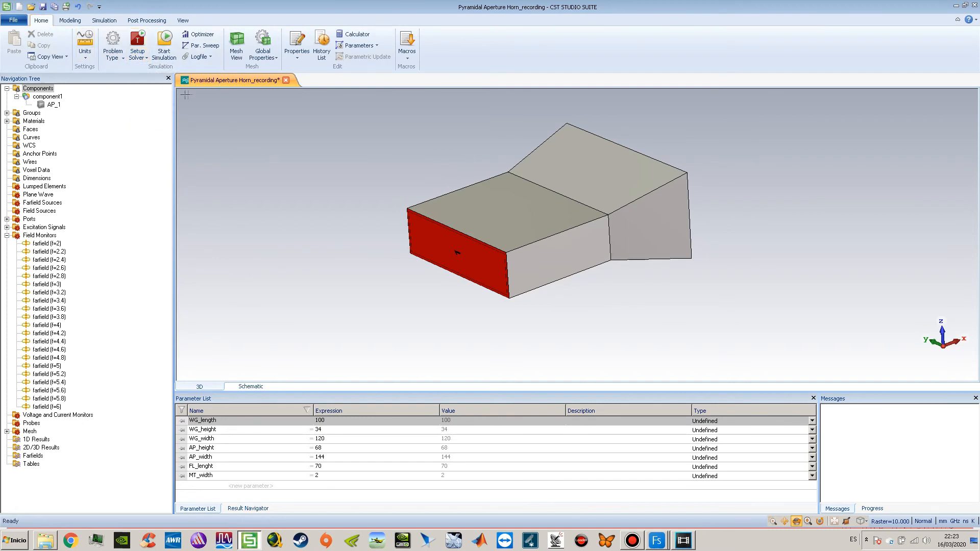
{"action": "left_click", "coordinate": [137, 41]}
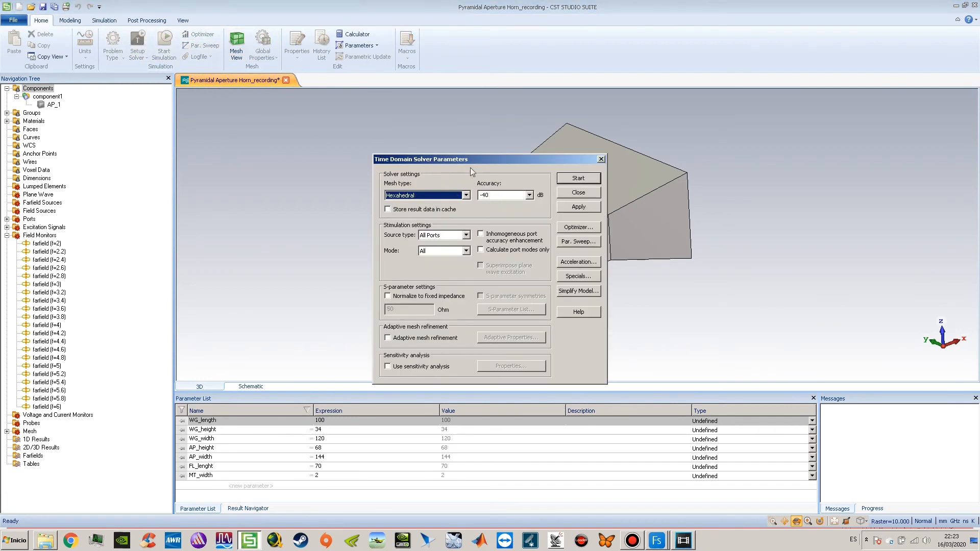
{"action": "left_click_drag", "start_coordinate": [473, 159], "coordinate": [314, 148]}
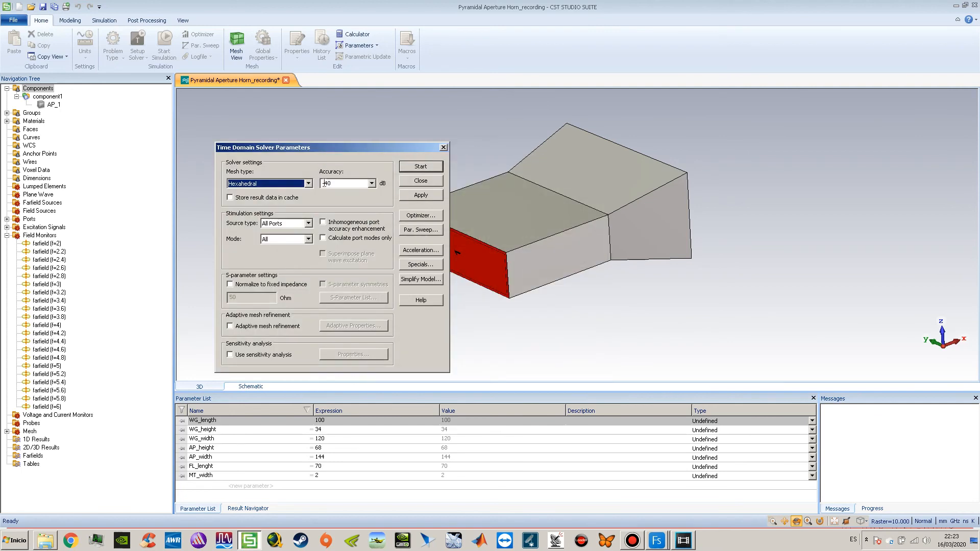
Keep the mesh type Hexahedral, set the solver accuracy to -30 dB, and limit the stimulation to mode 1
{"action": "left_click", "coordinate": [274, 185]}
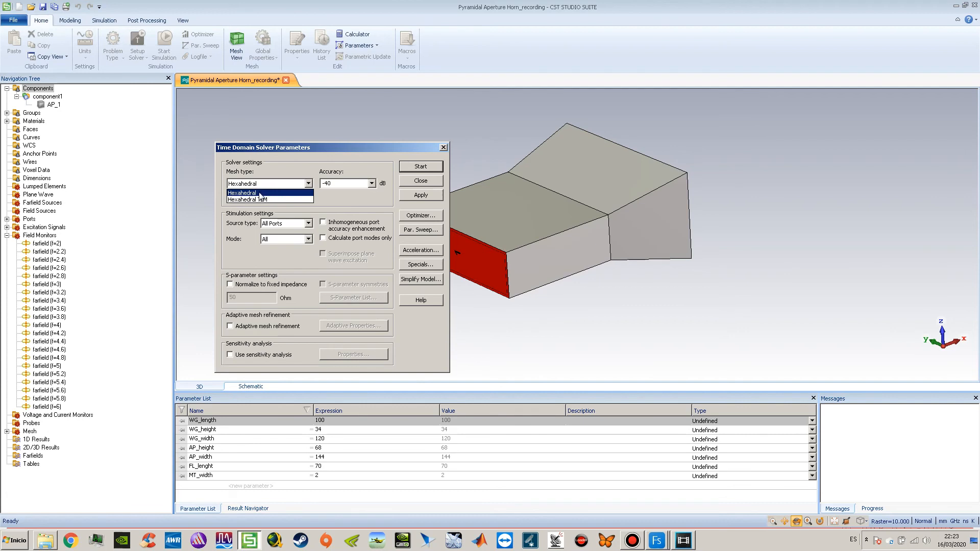
{"action": "left_click", "coordinate": [260, 194]}
{"action": "left_click", "coordinate": [372, 183]}
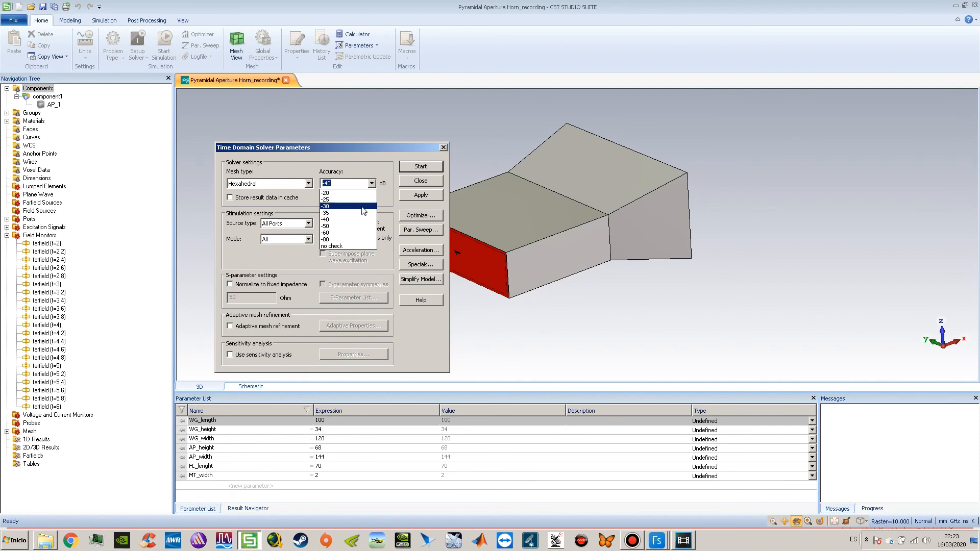
{"action": "left_click", "coordinate": [341, 207]}
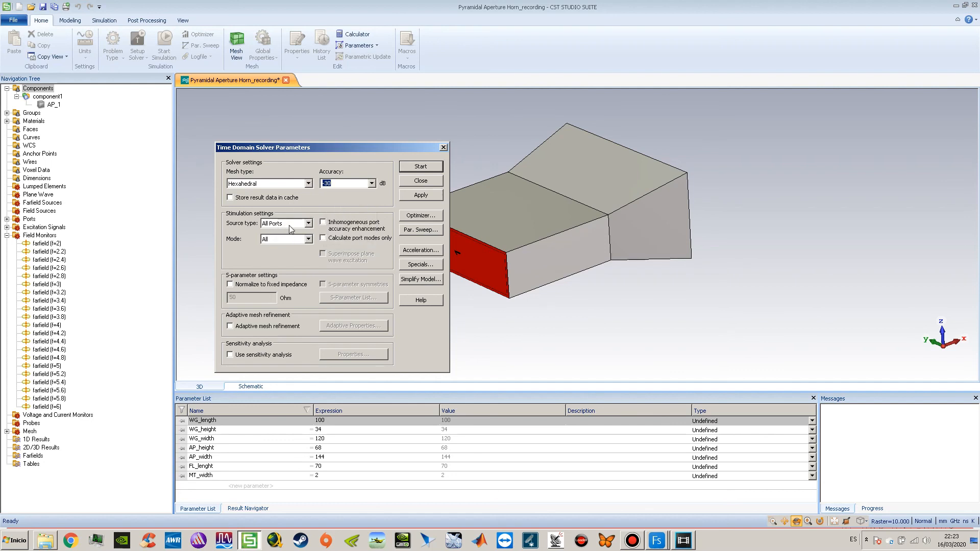
{"action": "left_click", "coordinate": [308, 239]}
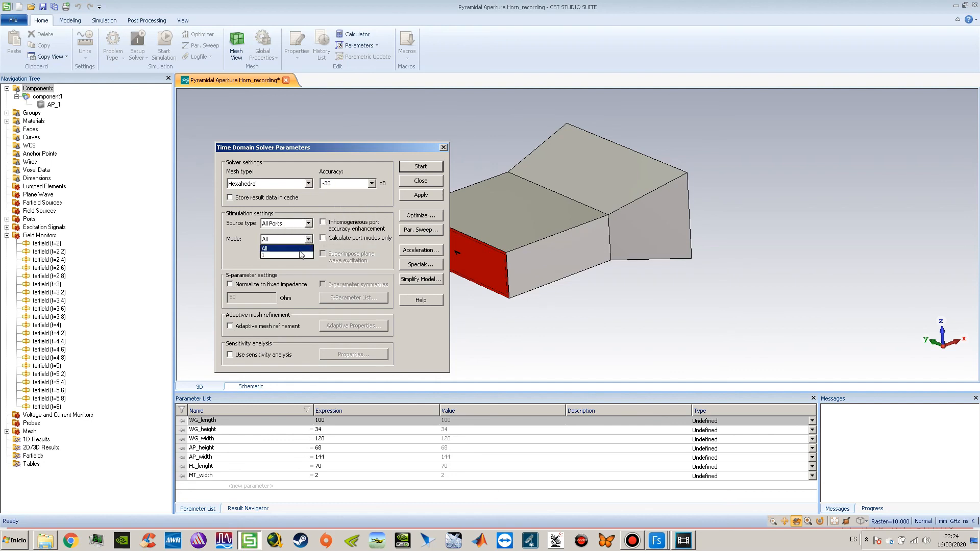
{"action": "left_click", "coordinate": [299, 254]}
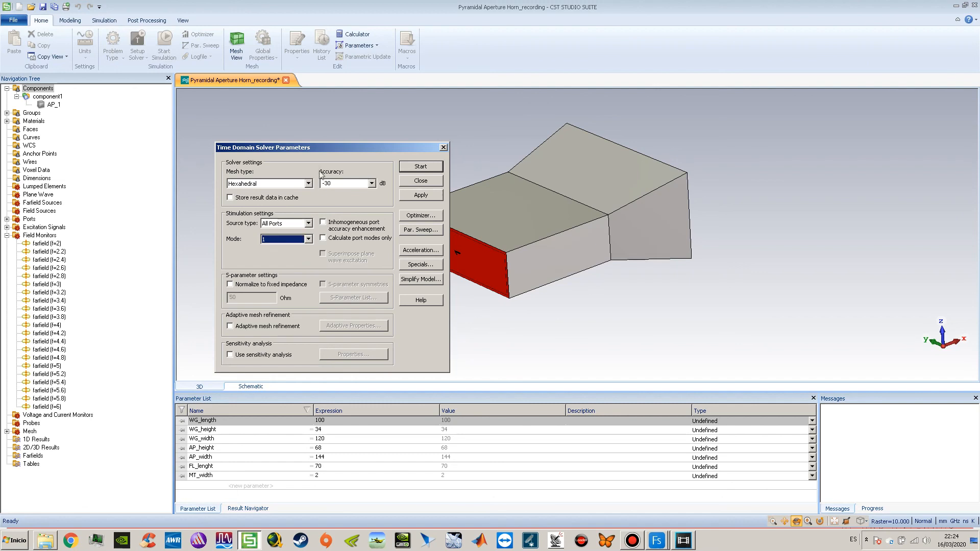
Apply the time domain solver settings, start the simulation, and widen the progress display
{"action": "left_click_drag", "start_coordinate": [323, 156], "coordinate": [306, 162]}
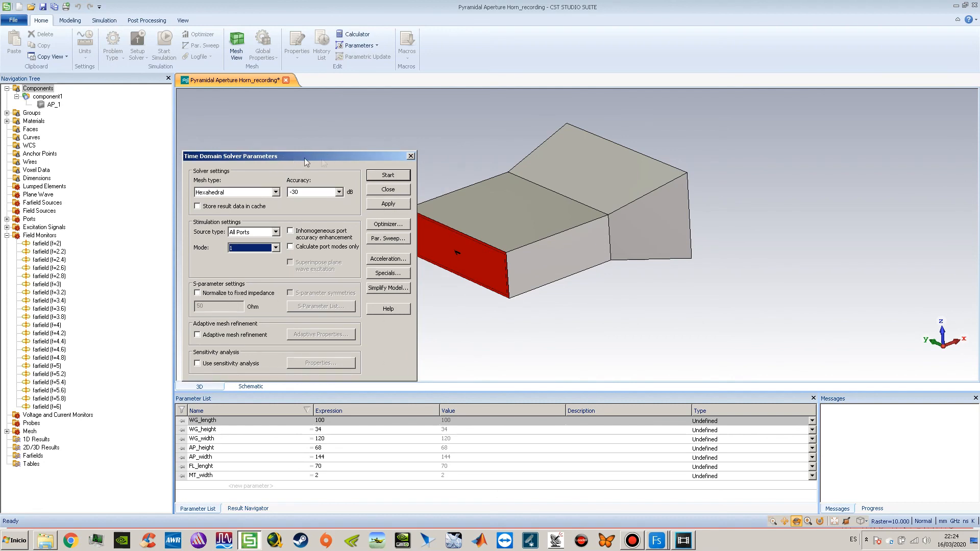
{"action": "left_click", "coordinate": [402, 203]}
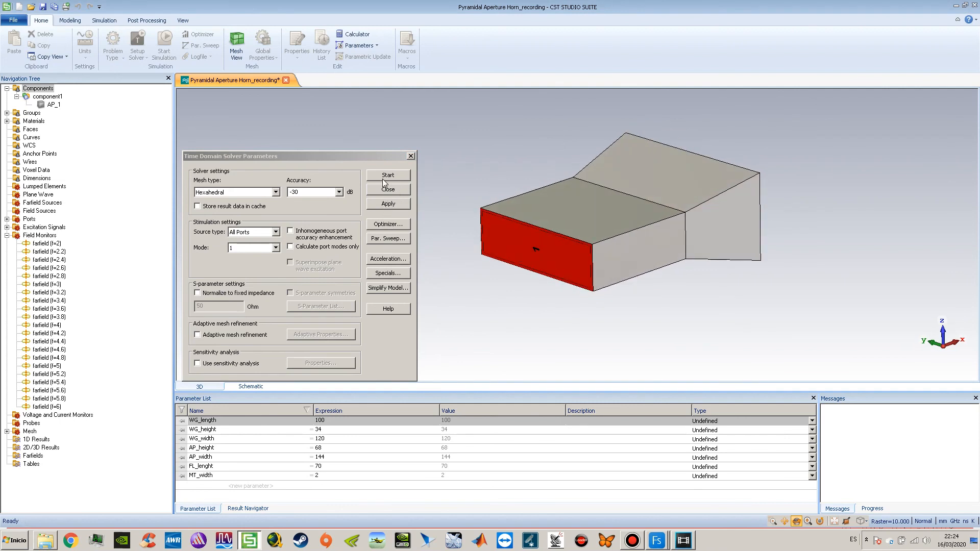
{"action": "left_click", "coordinate": [384, 178]}
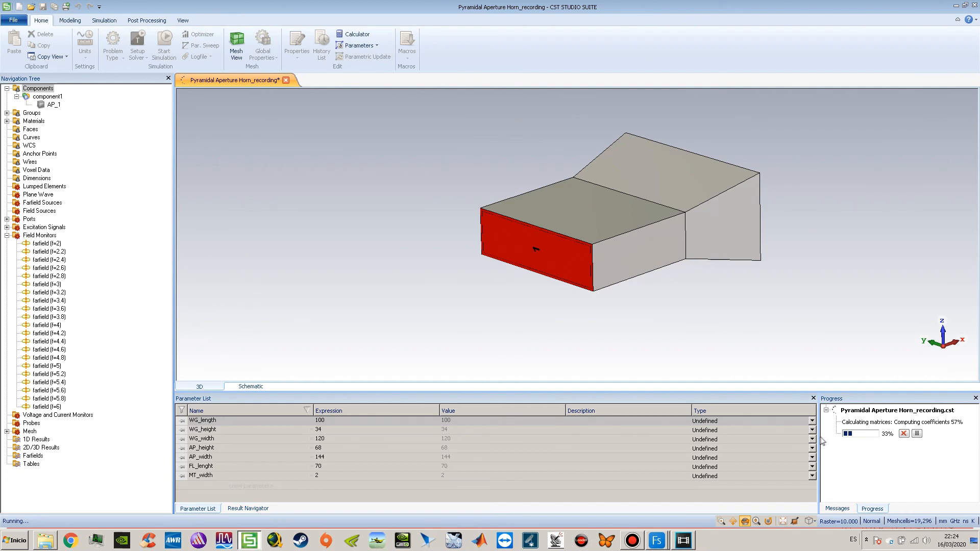
{"action": "left_click_drag", "start_coordinate": [819, 439], "coordinate": [701, 434]}
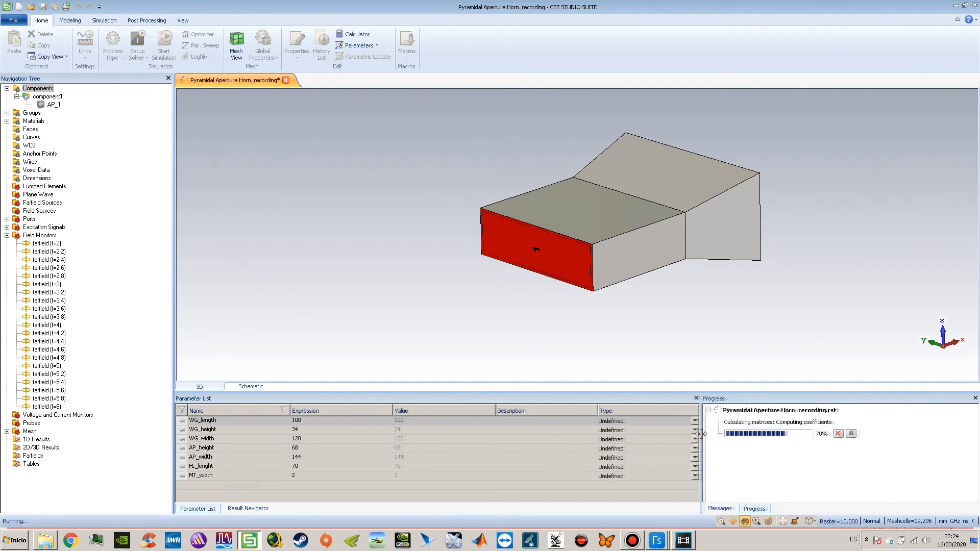